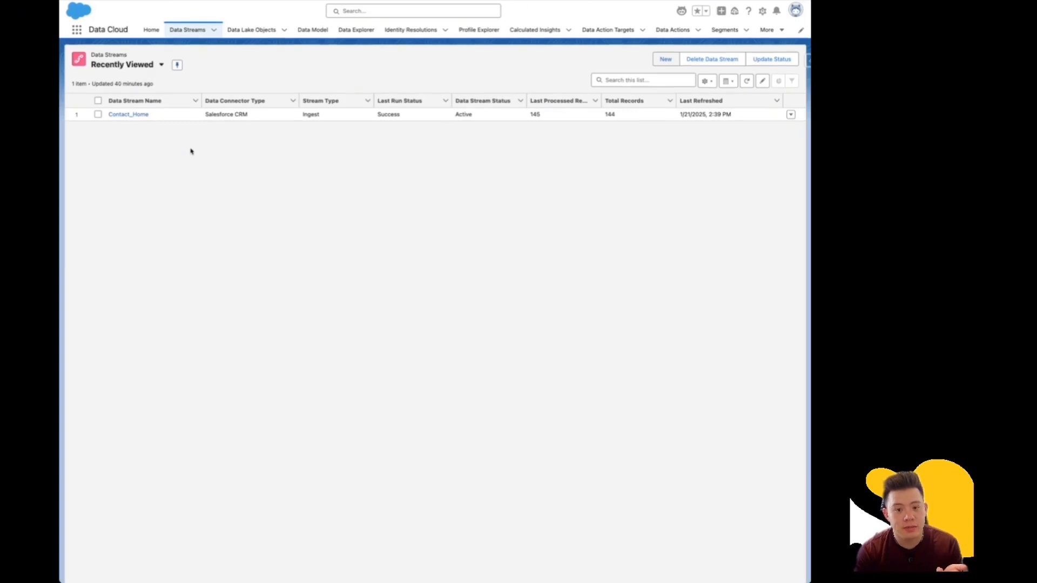
Start a new data stream and browse the connector catalogue cards.
{"action": "left_click", "coordinate": [663, 61]}
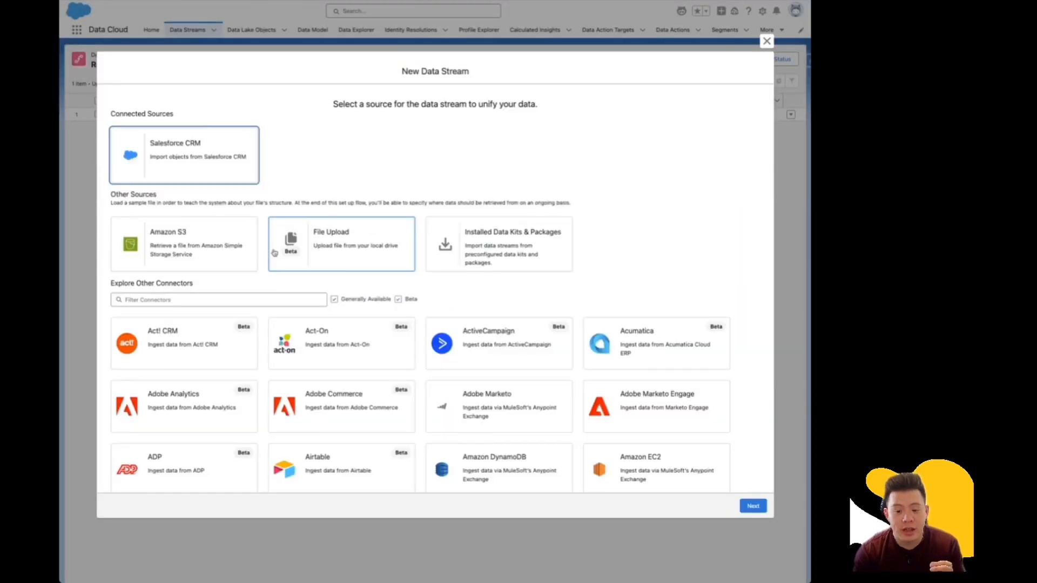
{"action": "scroll", "coordinate": [335, 286], "scroll_direction": "down", "scroll_amount": 1}
{"action": "scroll", "coordinate": [337, 289], "scroll_direction": "down", "scroll_amount": 2}
{"action": "scroll", "coordinate": [338, 289], "scroll_direction": "down", "scroll_amount": 1}
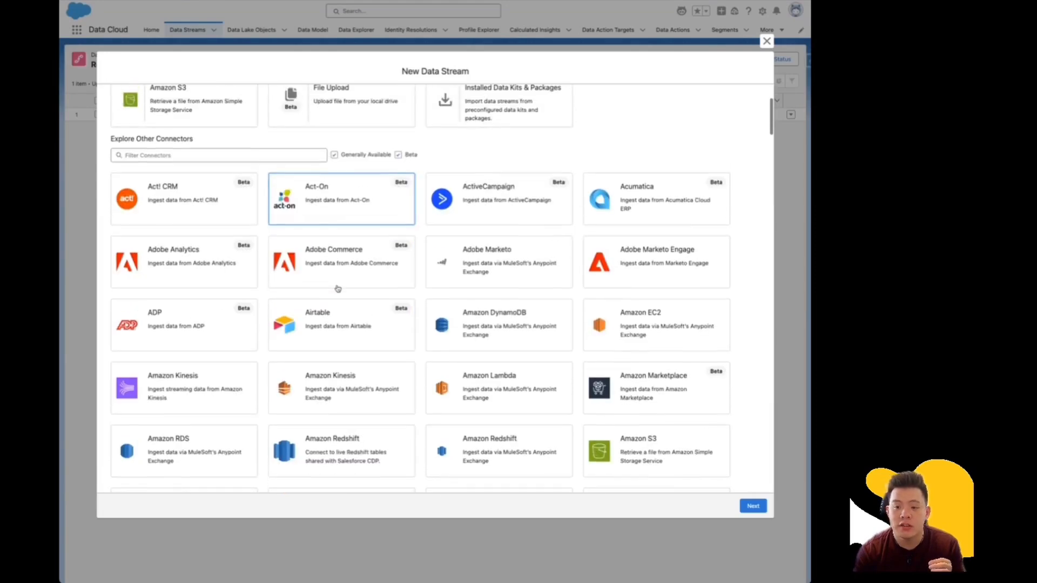
{"action": "scroll", "coordinate": [486, 270], "scroll_direction": "down", "scroll_amount": 15}
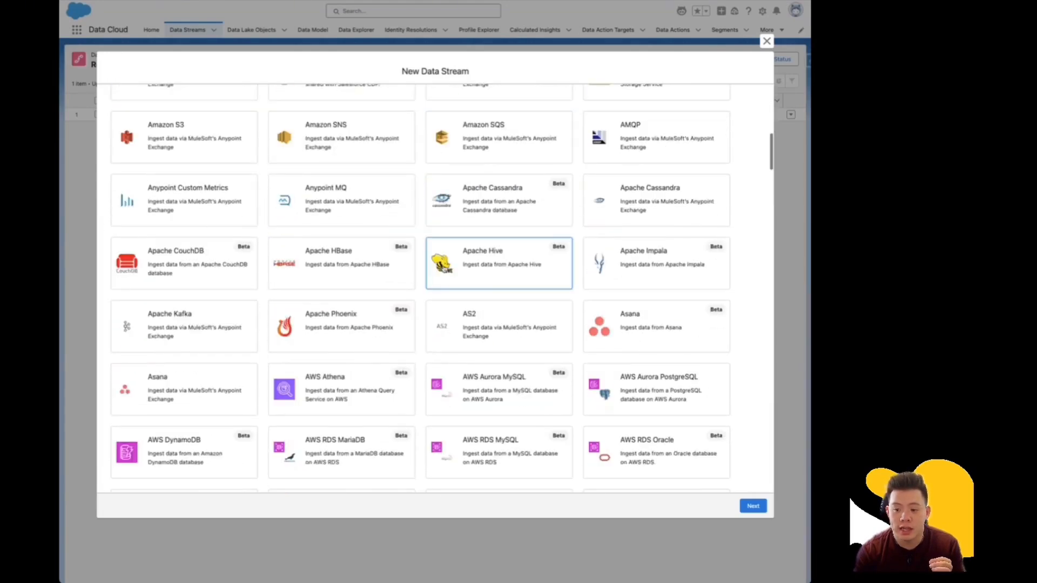
{"action": "scroll", "coordinate": [442, 288], "scroll_direction": "down", "scroll_amount": 5}
{"action": "scroll", "coordinate": [442, 288], "scroll_direction": "up", "scroll_amount": 20}
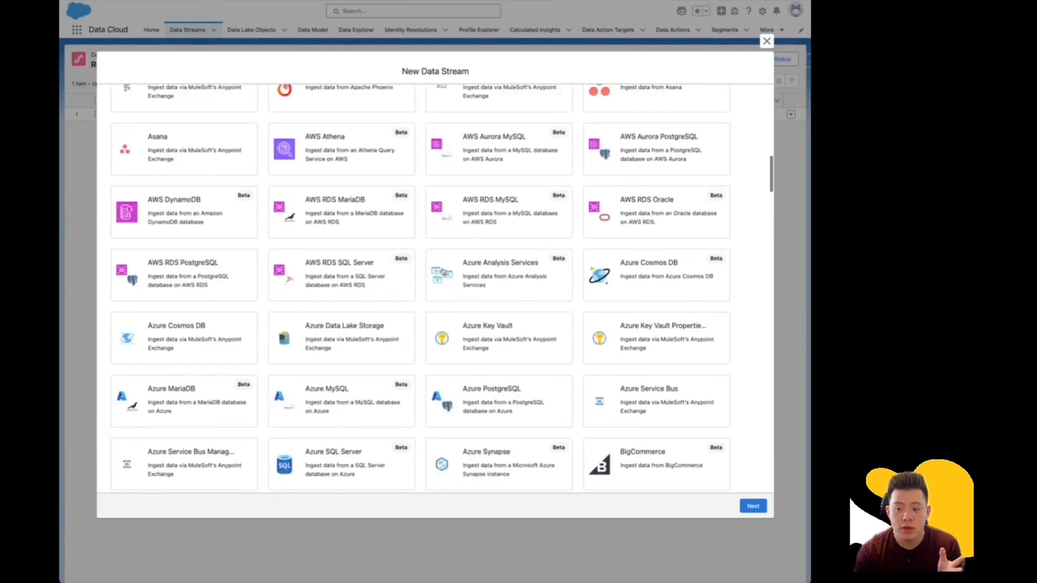
{"action": "scroll", "coordinate": [400, 302], "scroll_direction": "up", "scroll_amount": 10}
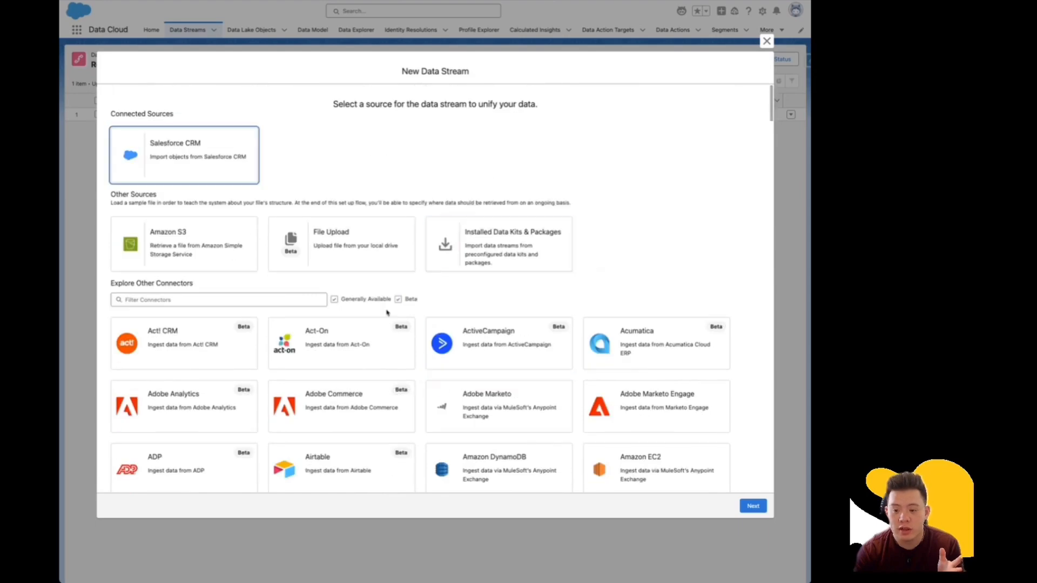
Toggle the Beta connectors checkbox, look through more cards, then close the dialog without choosing a source.
{"action": "left_click", "coordinate": [399, 300]}
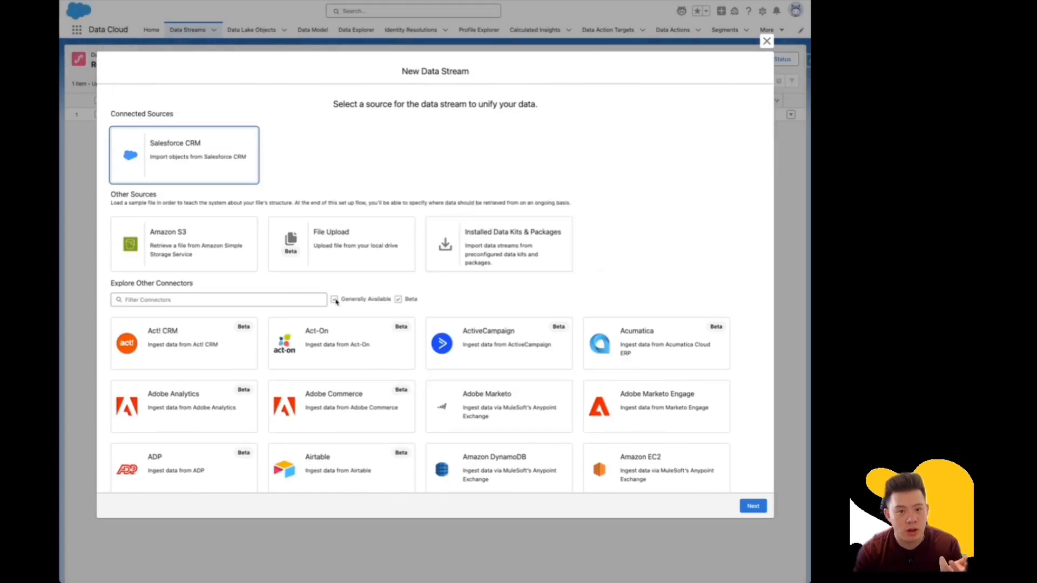
{"action": "scroll", "coordinate": [440, 311], "scroll_direction": "down", "scroll_amount": 8}
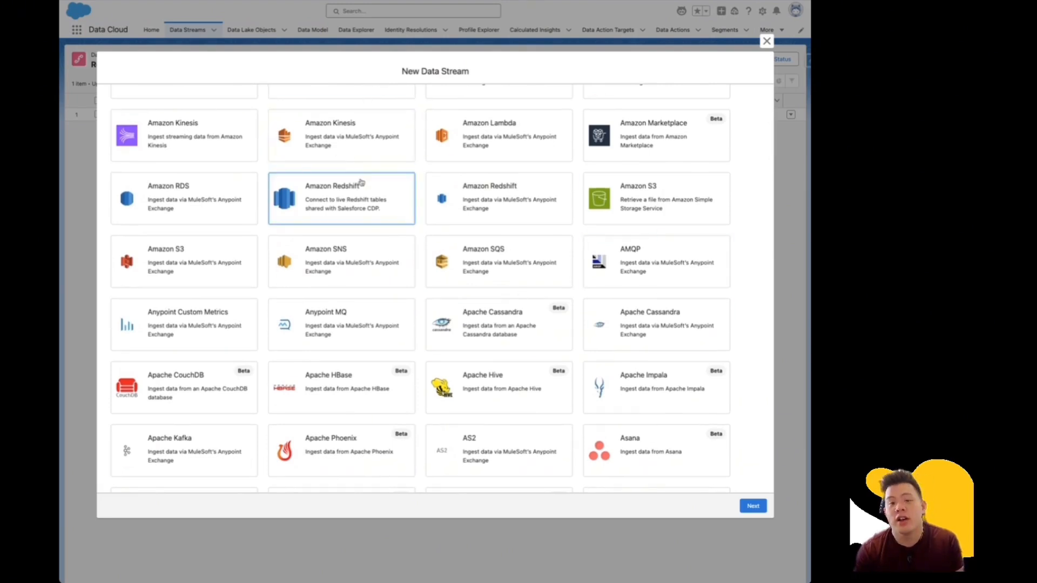
{"action": "scroll", "coordinate": [518, 285], "scroll_direction": "down", "scroll_amount": 5}
{"action": "scroll", "coordinate": [520, 292], "scroll_direction": "down", "scroll_amount": 3}
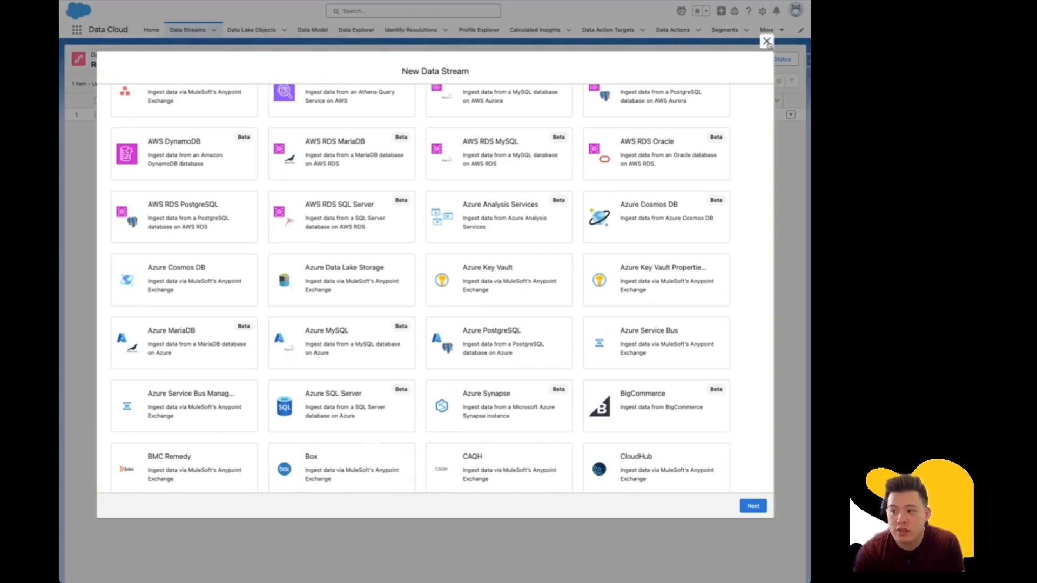
{"action": "left_click", "coordinate": [766, 42]}
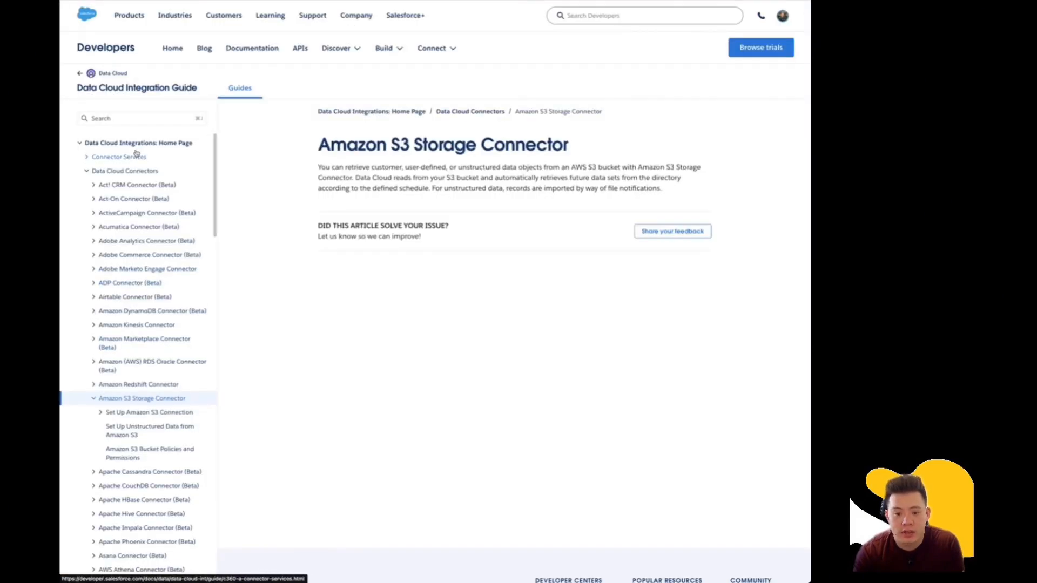
Skim the Amazon S3 Storage Connector guide, glancing briefly at the S3 buckets console.
{"action": "scroll", "coordinate": [143, 178], "scroll_direction": "down", "scroll_amount": 7}
{"action": "scroll", "coordinate": [146, 184], "scroll_direction": "down", "scroll_amount": 15}
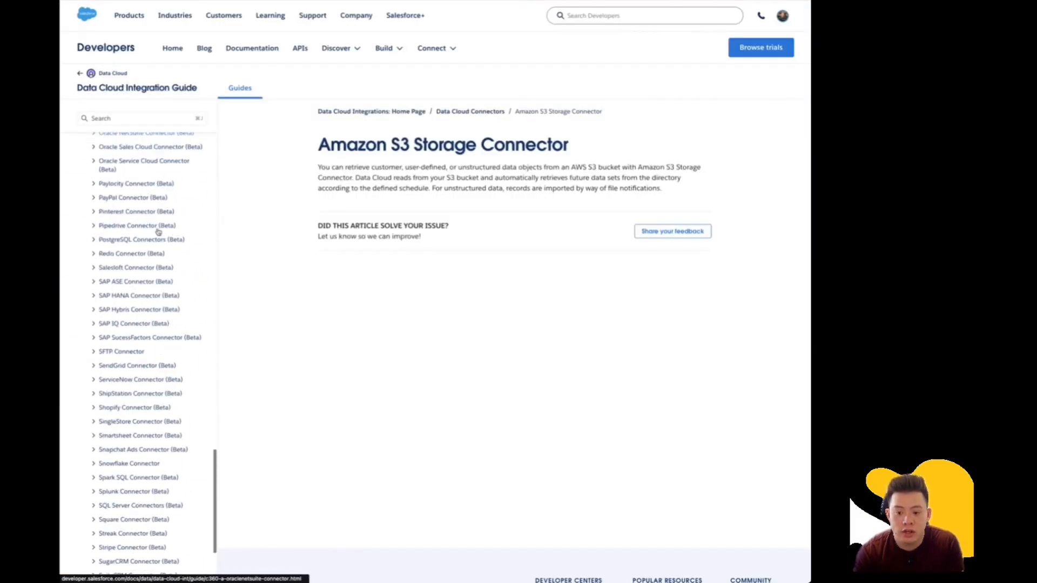
{"action": "scroll", "coordinate": [162, 253], "scroll_direction": "up", "scroll_amount": 16}
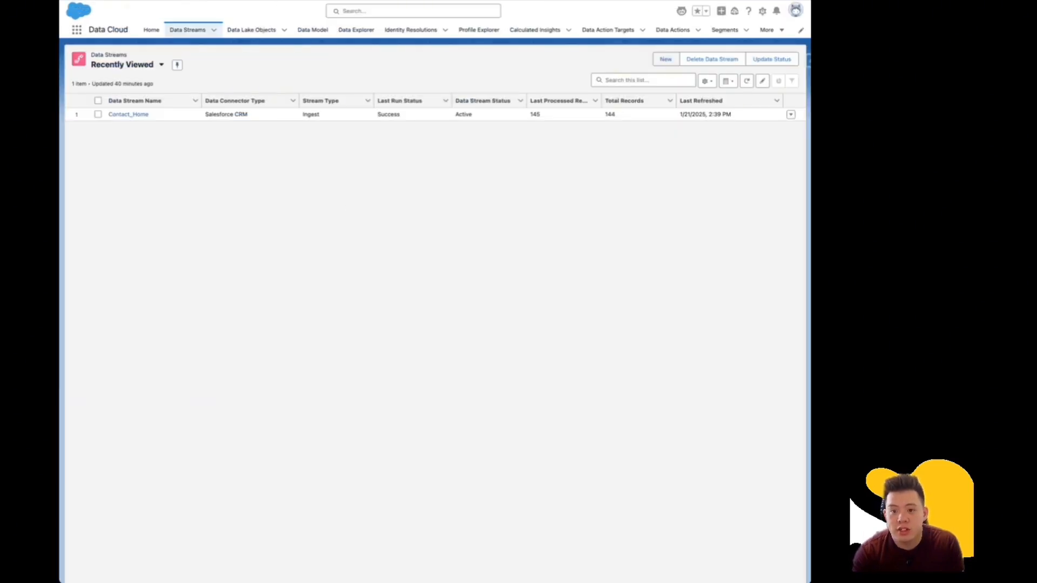
{"action": "left_click", "coordinate": [208, 0]}
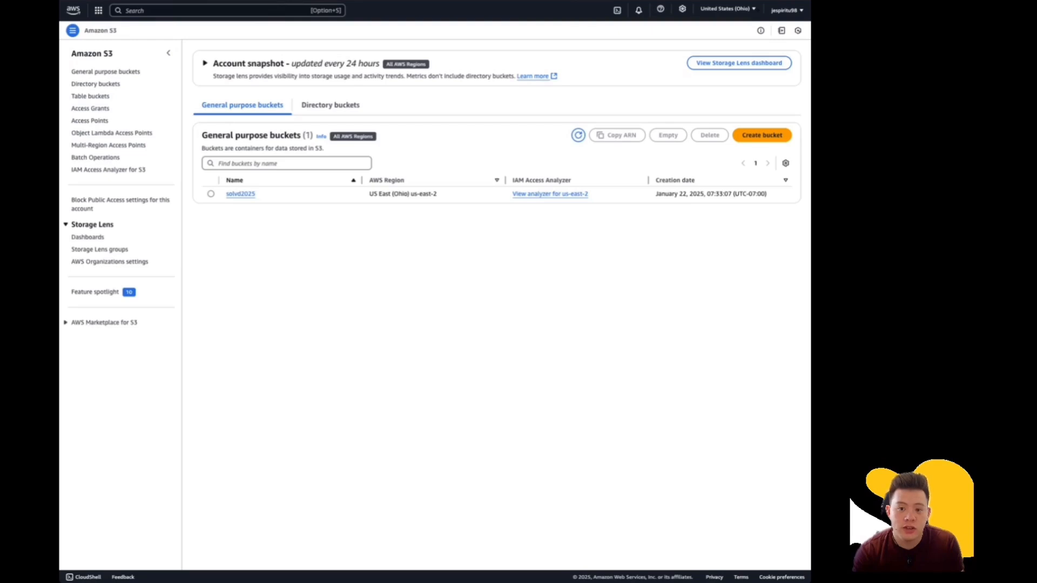
{"action": "left_click", "coordinate": [562, 0]}
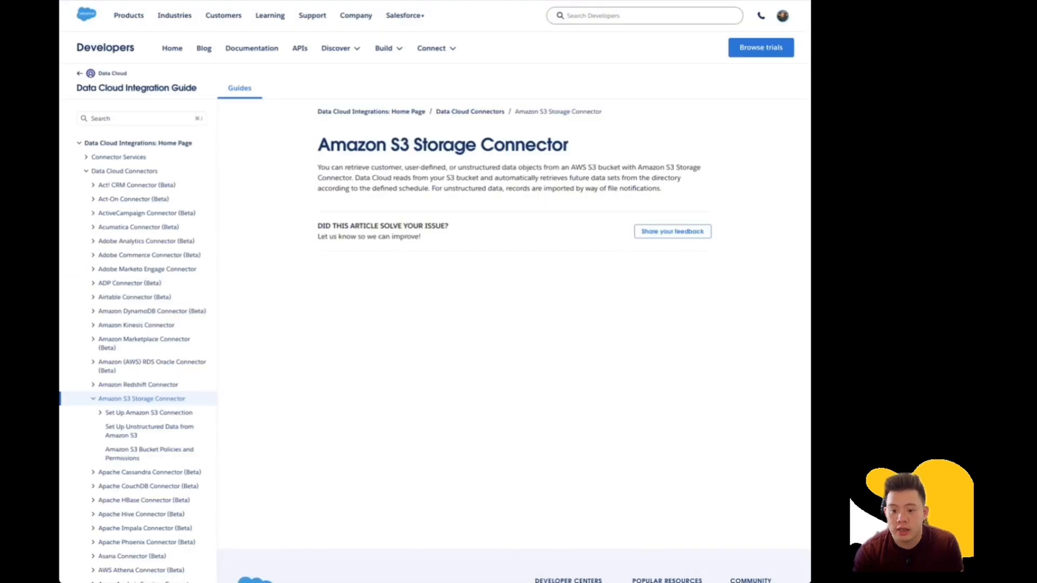
Read the Amazon S3 Bucket Policies and Permissions article.
{"action": "scroll", "coordinate": [143, 391], "scroll_direction": "down", "scroll_amount": 1}
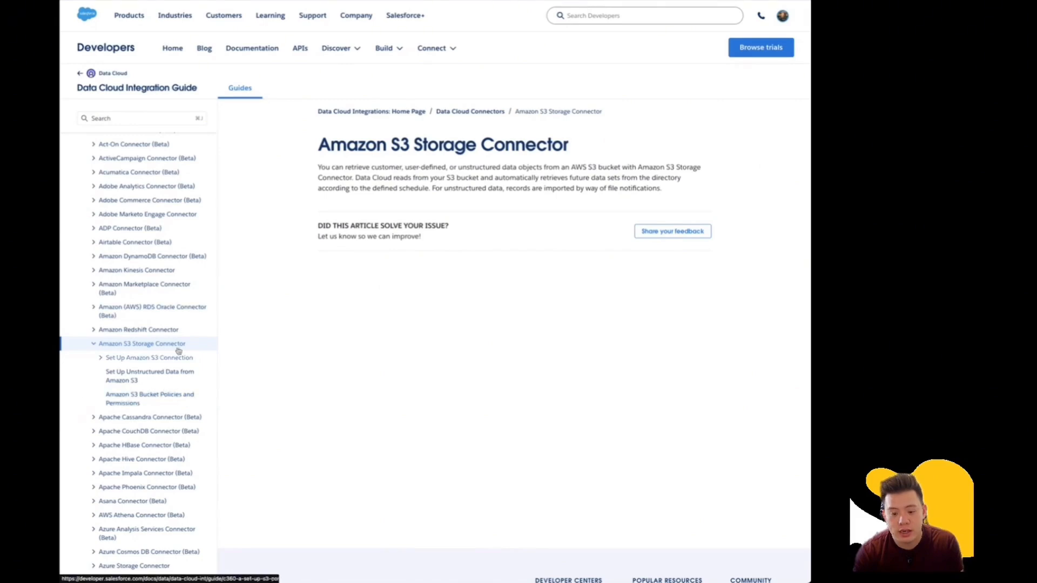
{"action": "left_click", "coordinate": [132, 398]}
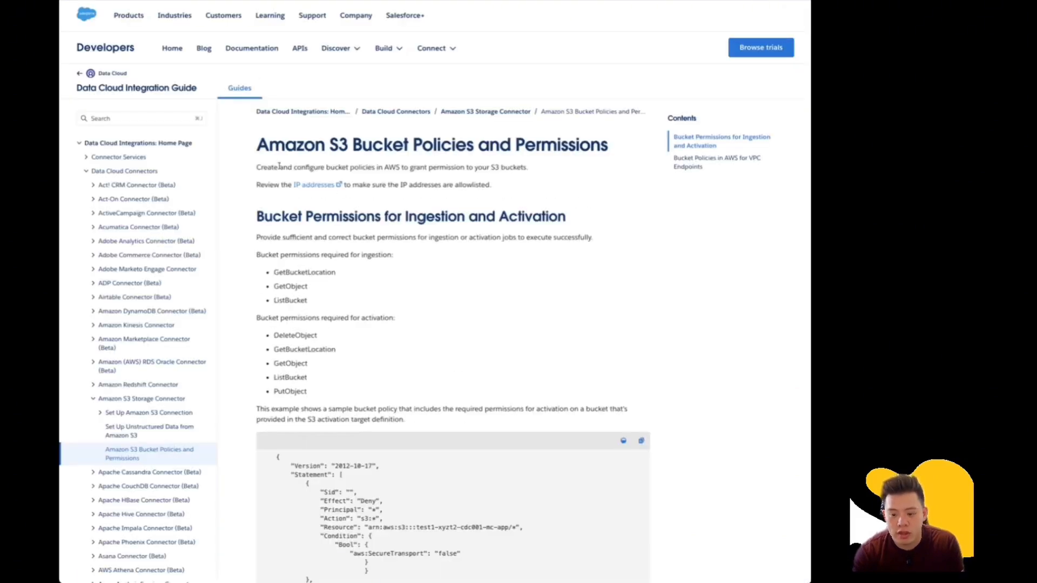
{"action": "scroll", "coordinate": [308, 366], "scroll_direction": "down", "scroll_amount": 5}
{"action": "scroll", "coordinate": [308, 366], "scroll_direction": "up", "scroll_amount": 5}
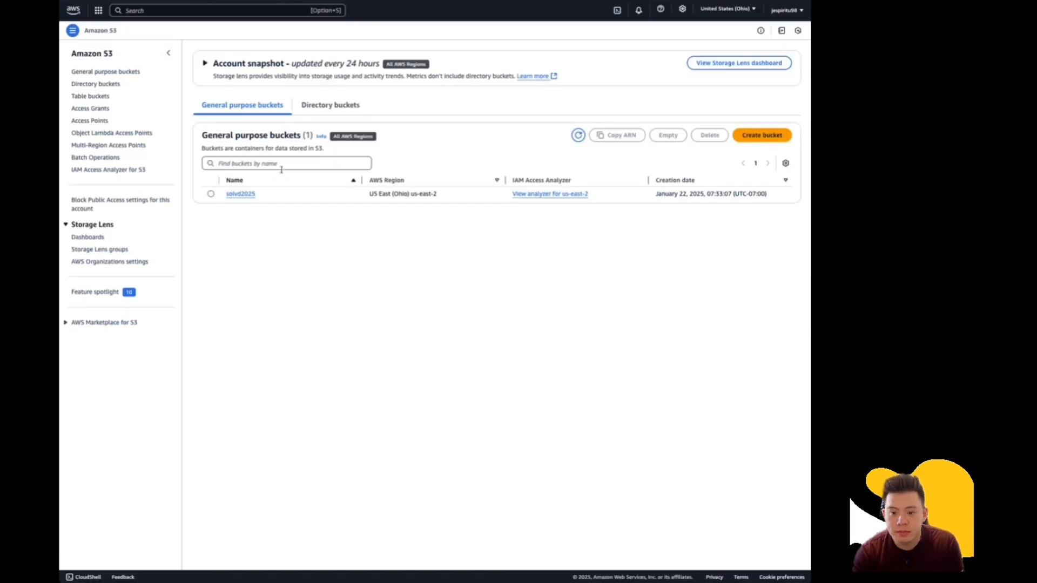
View the solvd2025 bucket's SOLVD Customer Profiles.csv, then search the AWS console for 'policy'.
{"action": "left_click", "coordinate": [244, 194]}
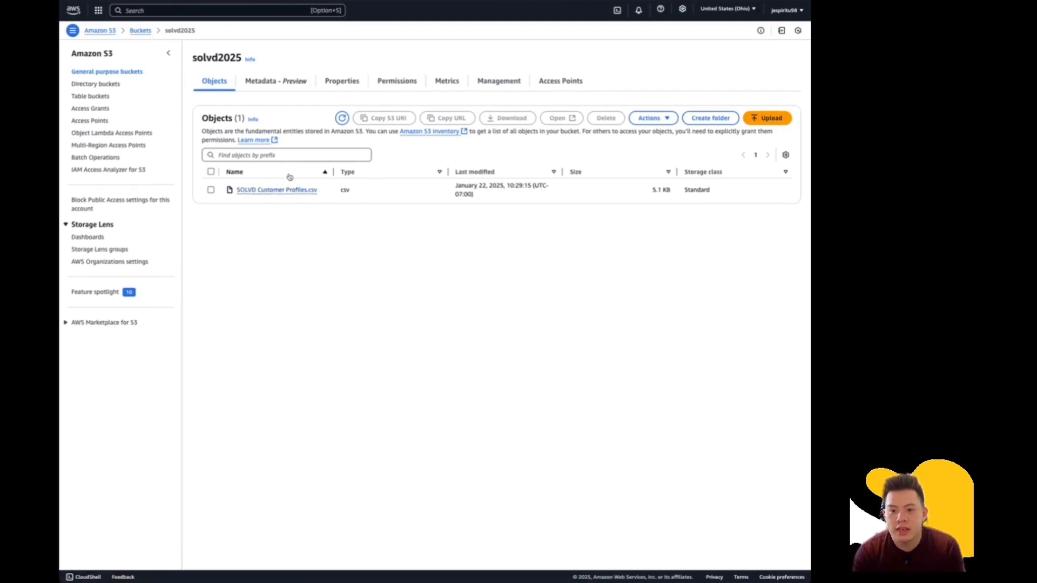
{"action": "left_click", "coordinate": [182, 12]}
{"action": "type", "text": "iam"}
{"action": "key", "text": "Return"}
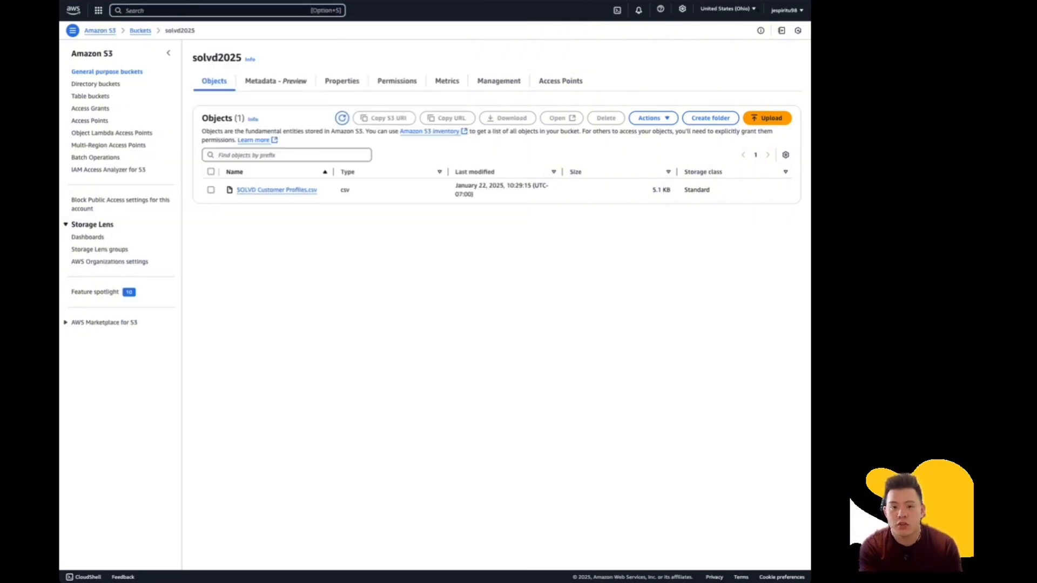
{"action": "type", "text": "policy"}
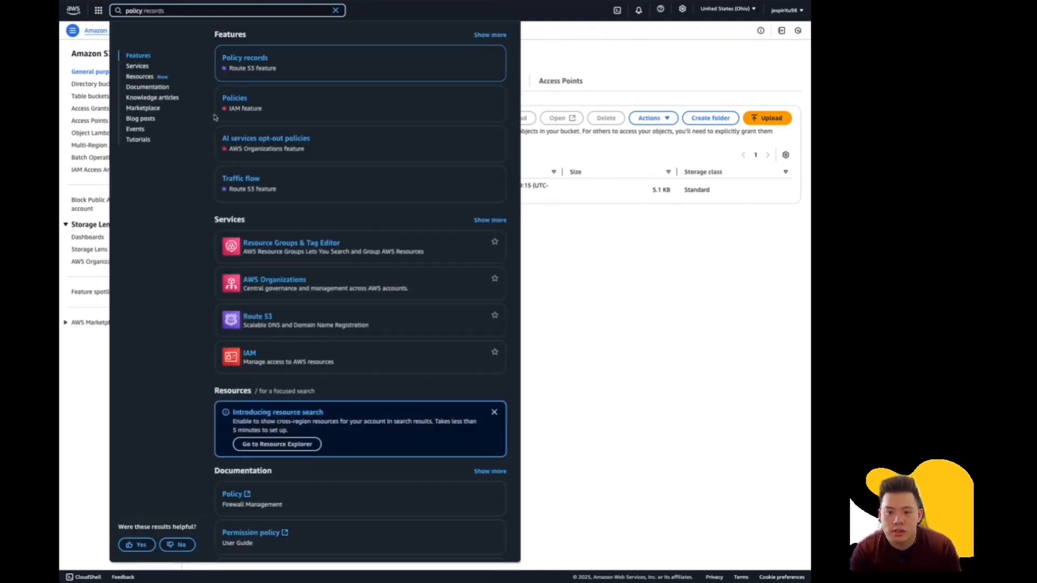
Filter IAM Policies to Customer managed, review SF_DataCloud-Activation, and return to the permissions docs.
{"action": "left_click", "coordinate": [239, 99]}
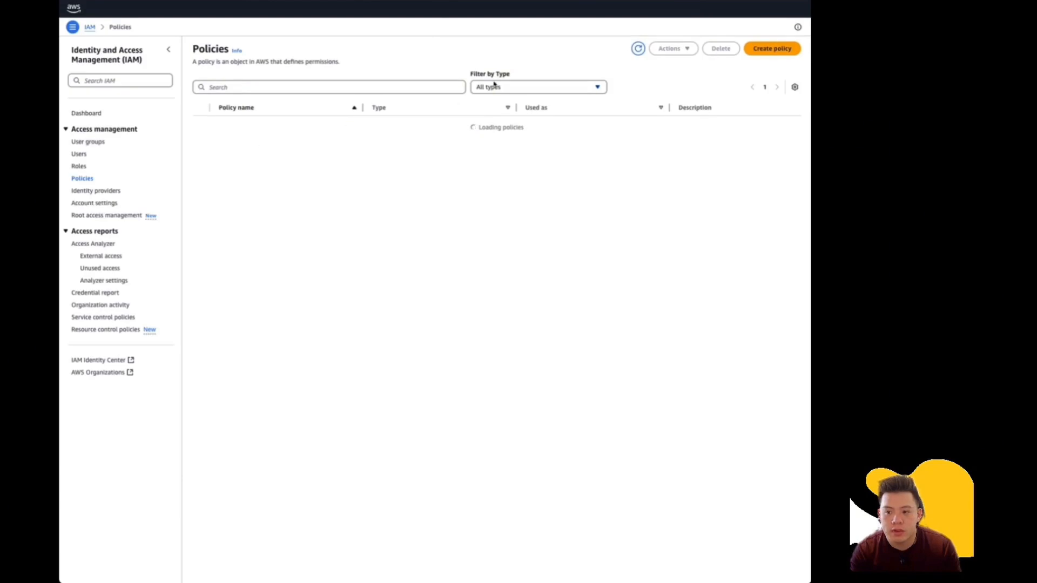
{"action": "left_click", "coordinate": [494, 85]}
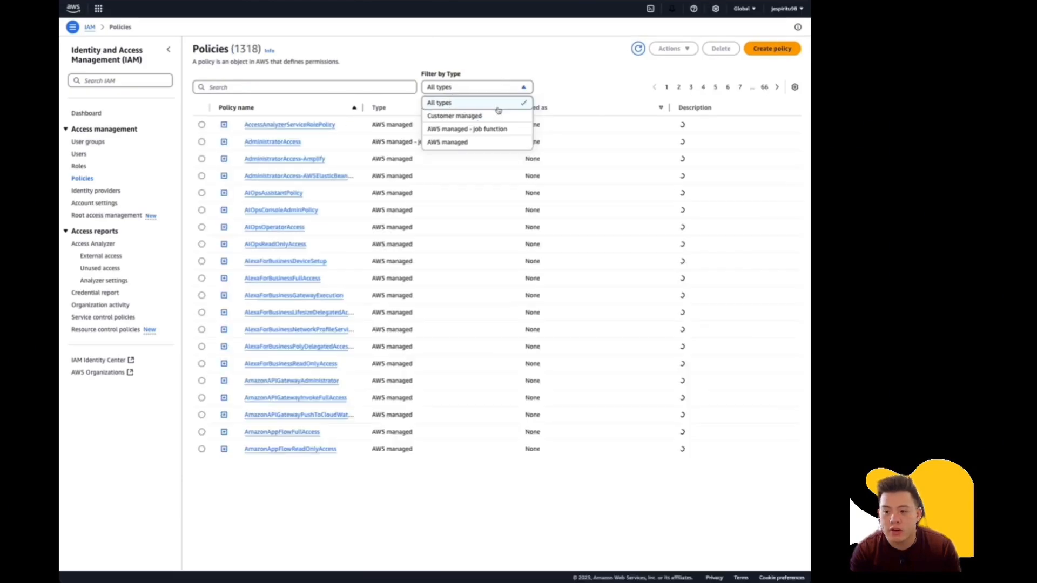
{"action": "left_click", "coordinate": [476, 116]}
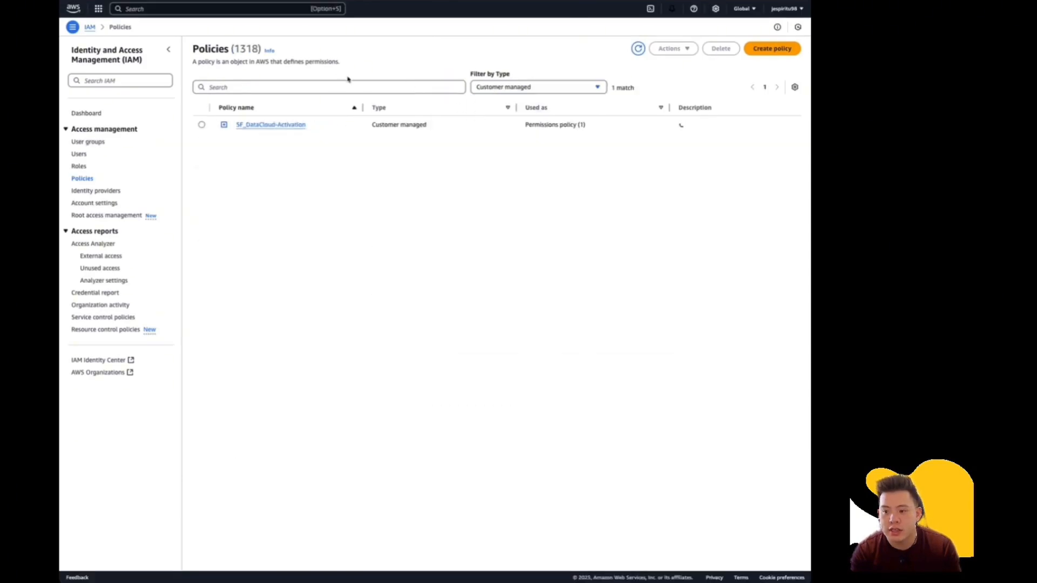
{"action": "left_click", "coordinate": [274, 125]}
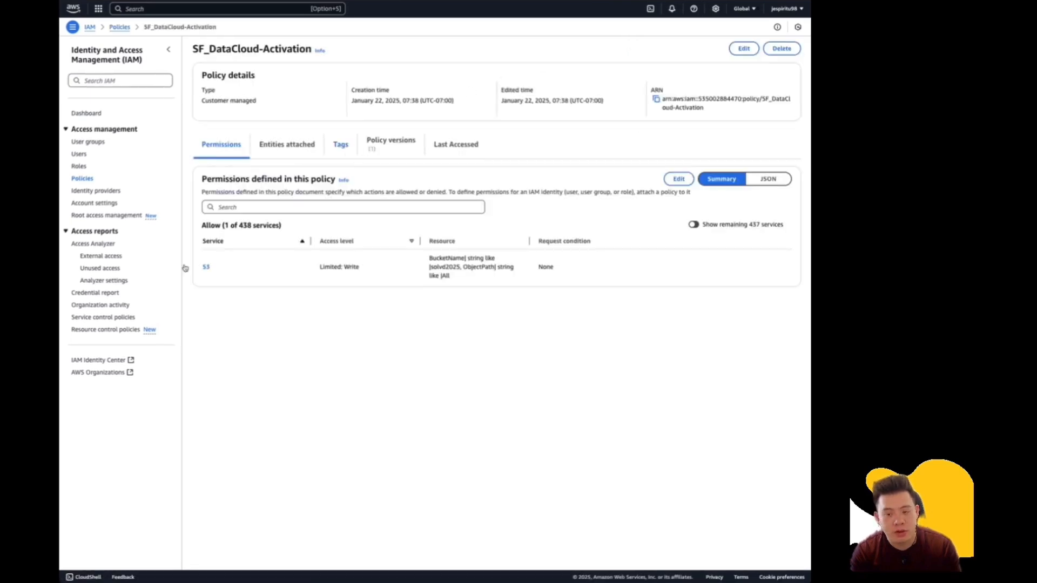
{"action": "key", "text": "ctrl+Tab"}
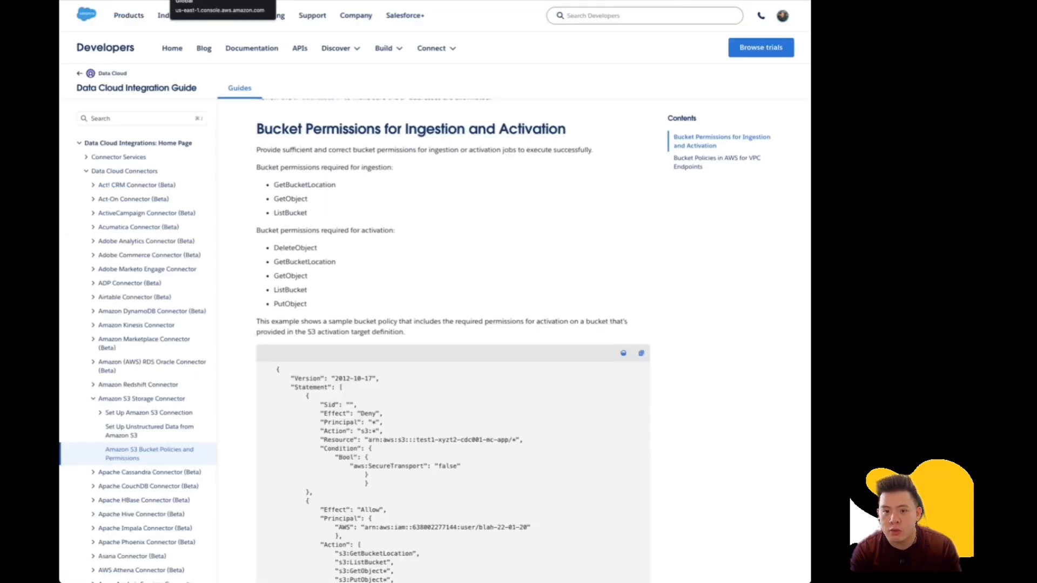
Search the AWS console for 'user' and open IAM user solvd2025's details and policies.
{"action": "left_click", "coordinate": [195, 0]}
{"action": "left_click", "coordinate": [192, 10]}
{"action": "type", "text": "iam"}
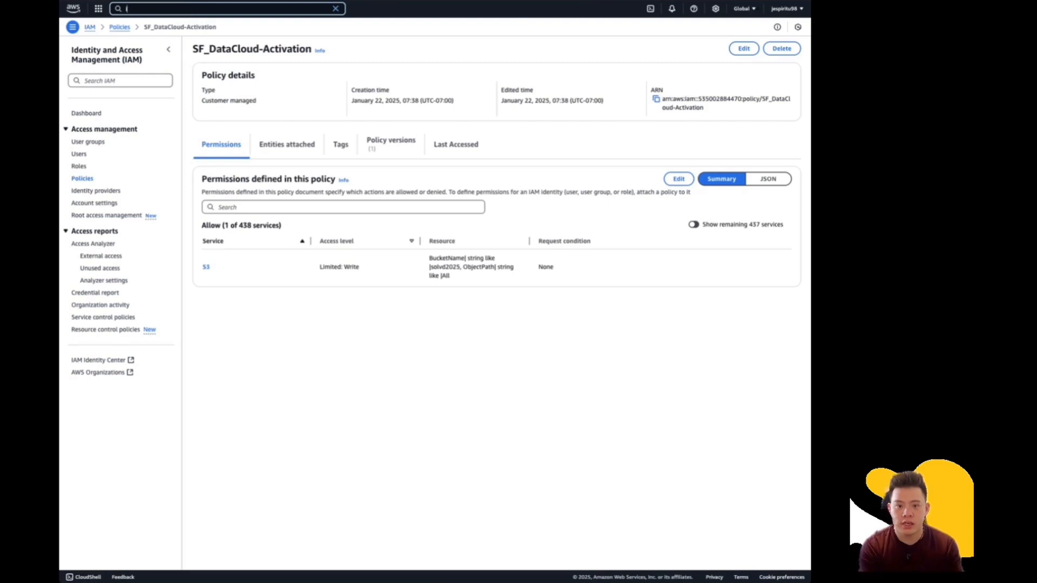
{"action": "key", "text": "BackSpace"}
{"action": "key", "text": "BackSpace"}
{"action": "key", "text": "BackSpace"}
{"action": "type", "text": "user"}
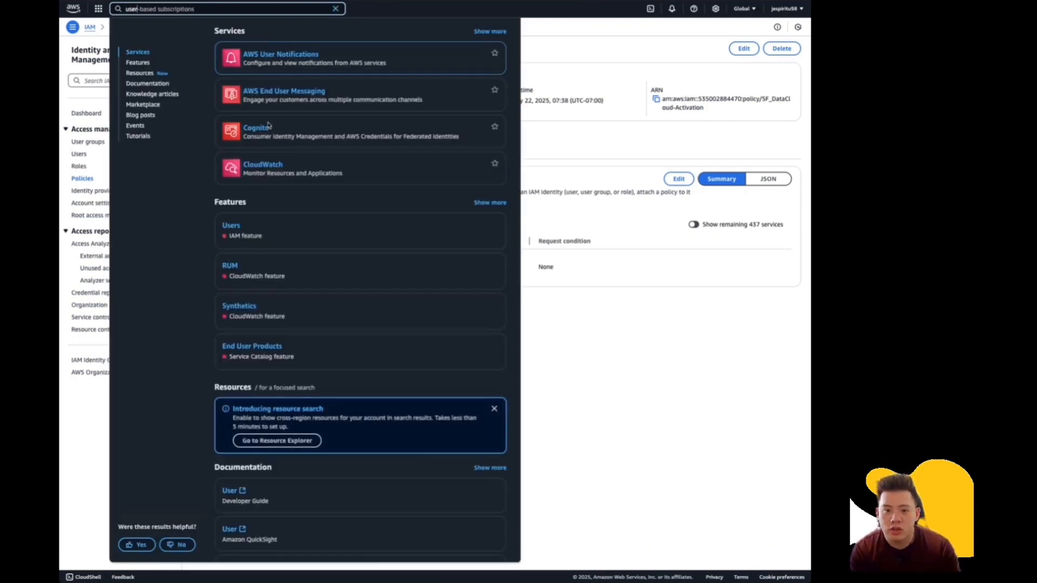
{"action": "mouse_move", "coordinate": [257, 104]}
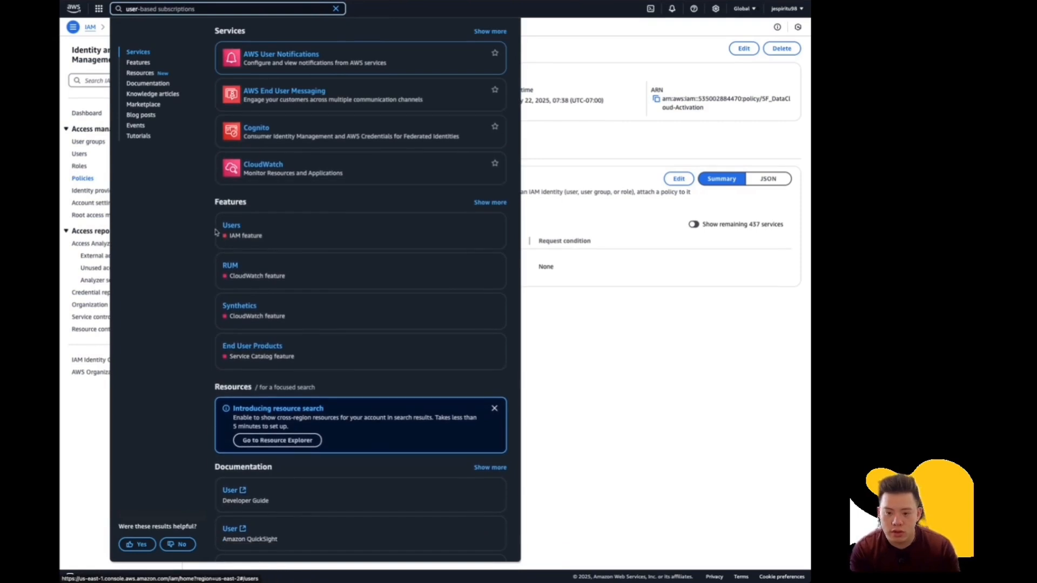
{"action": "left_click", "coordinate": [231, 225]}
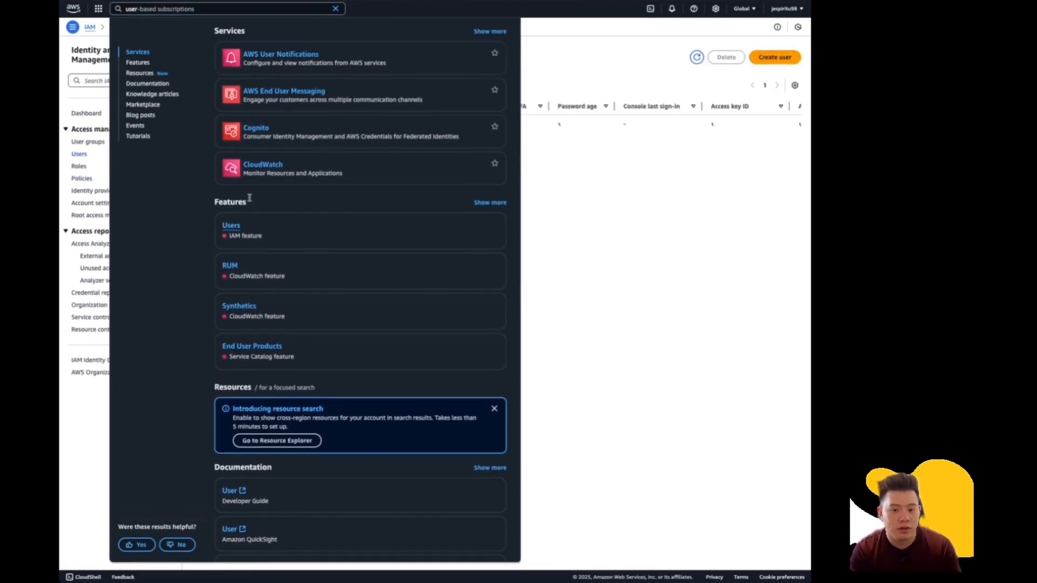
{"action": "mouse_move", "coordinate": [292, 170]}
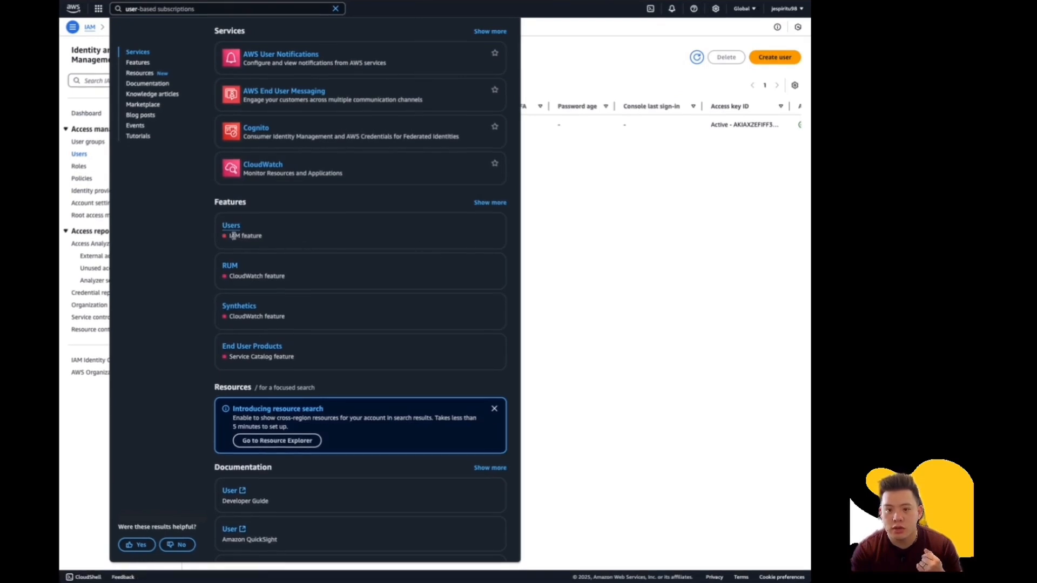
{"action": "left_click", "coordinate": [576, 236]}
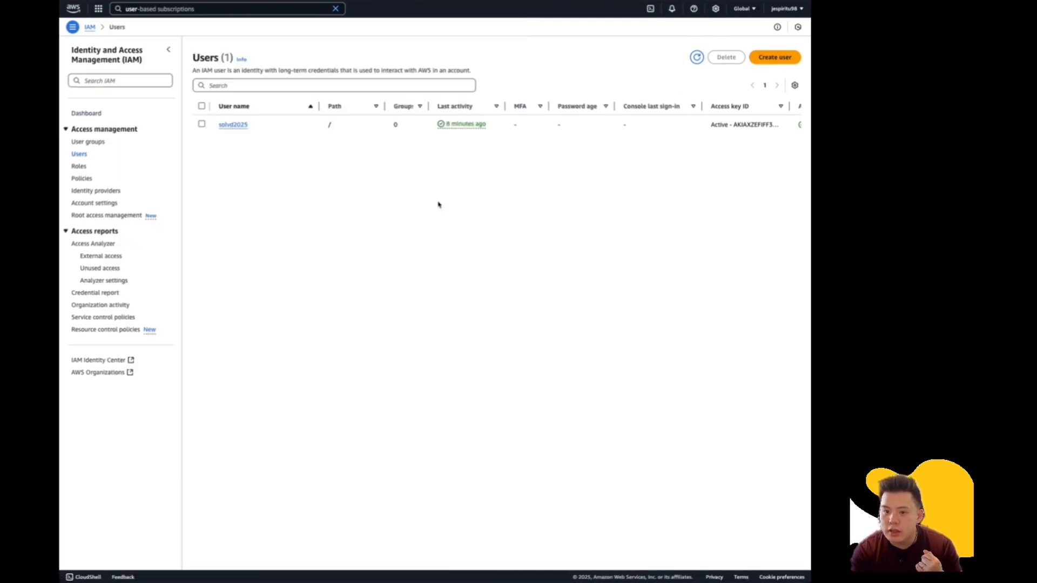
{"action": "left_click", "coordinate": [236, 126]}
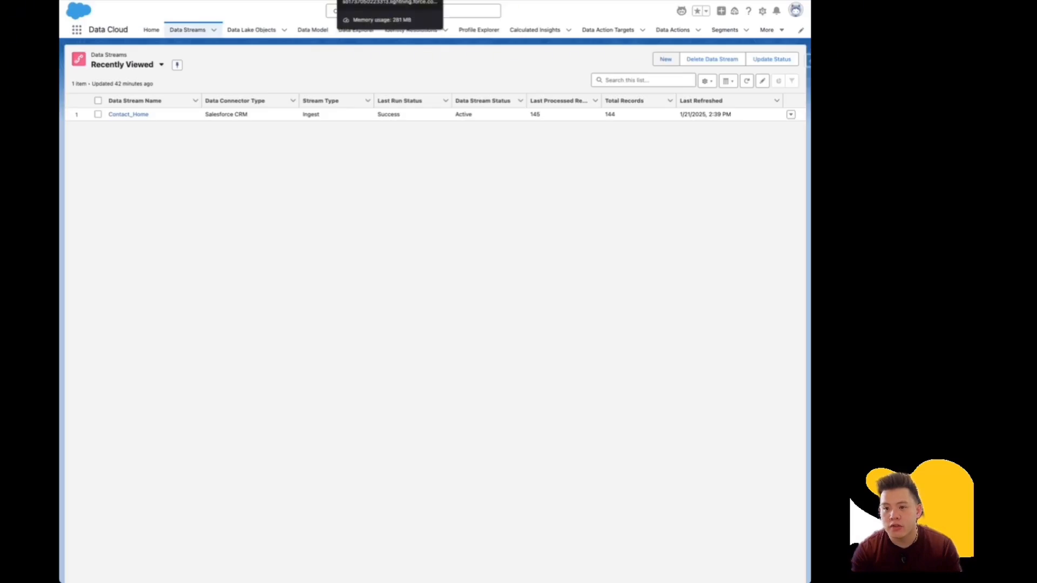
In Data Cloud Setup Connectors, inspect the Amazon S3 connection Solvd Contact 2025.
{"action": "left_click", "coordinate": [386, 0]}
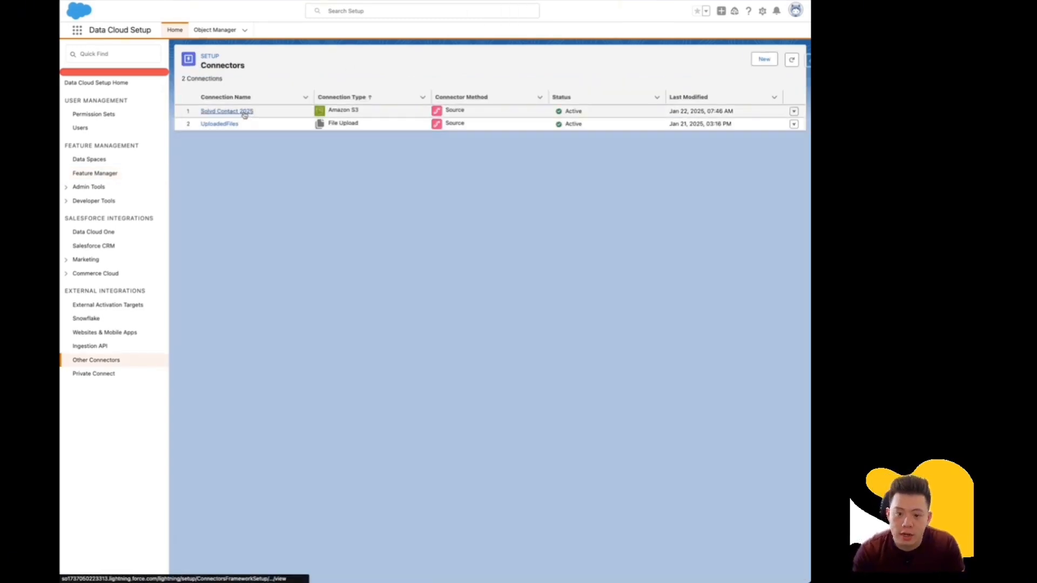
{"action": "left_click", "coordinate": [244, 112]}
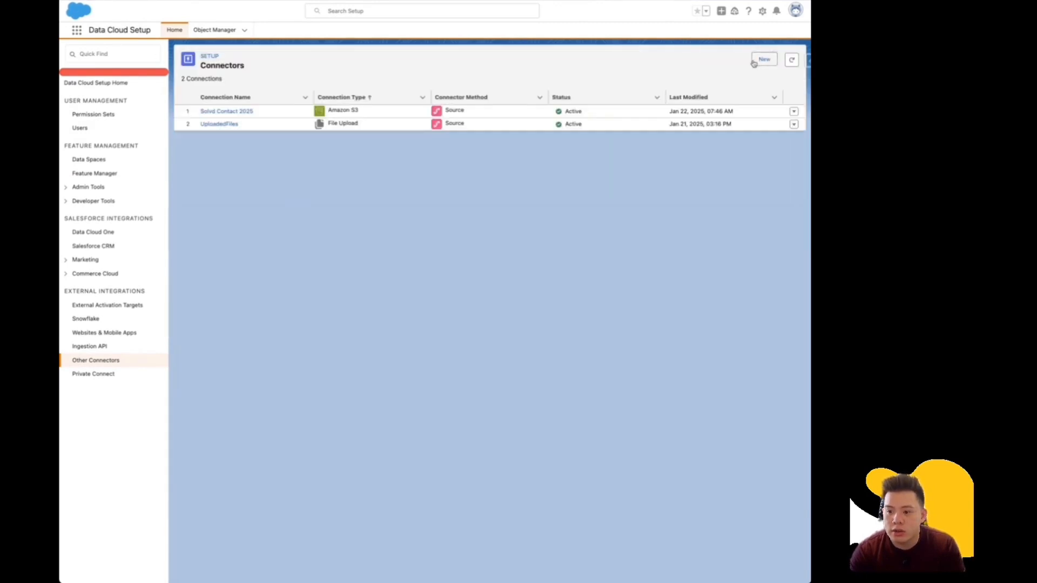
Start a new Amazon S3 connector and reach its blank source form.
{"action": "left_click", "coordinate": [763, 59]}
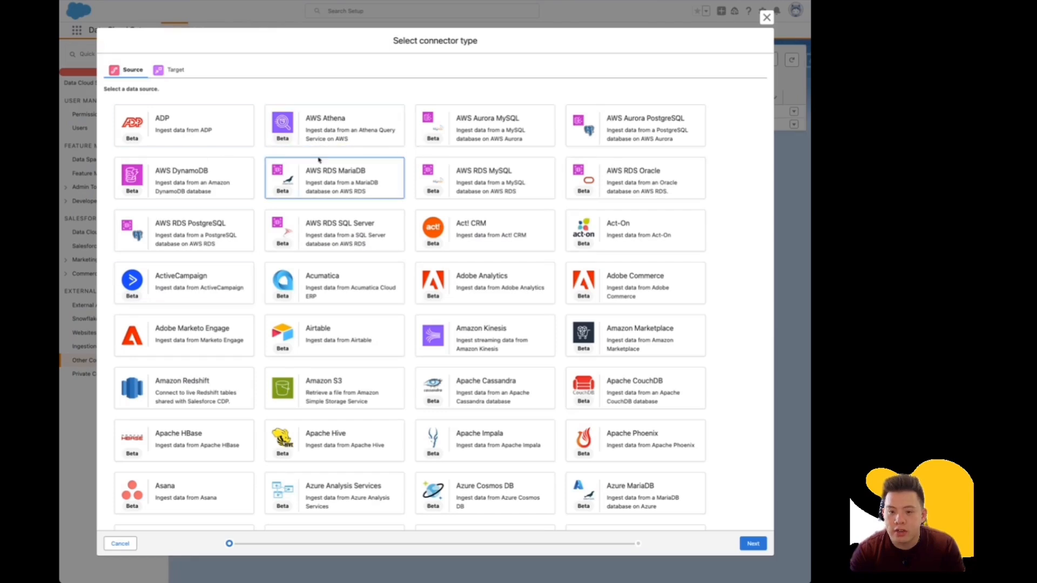
{"action": "left_click", "coordinate": [362, 391]}
{"action": "left_click", "coordinate": [750, 542]}
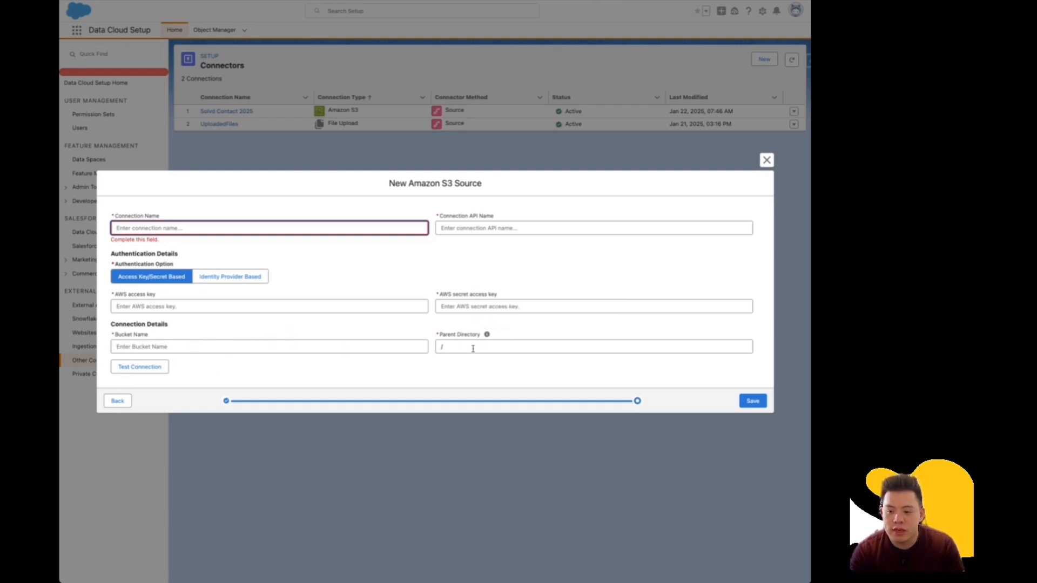
Discard the New Amazon S3 Source form without saving.
{"action": "left_click", "coordinate": [766, 160]}
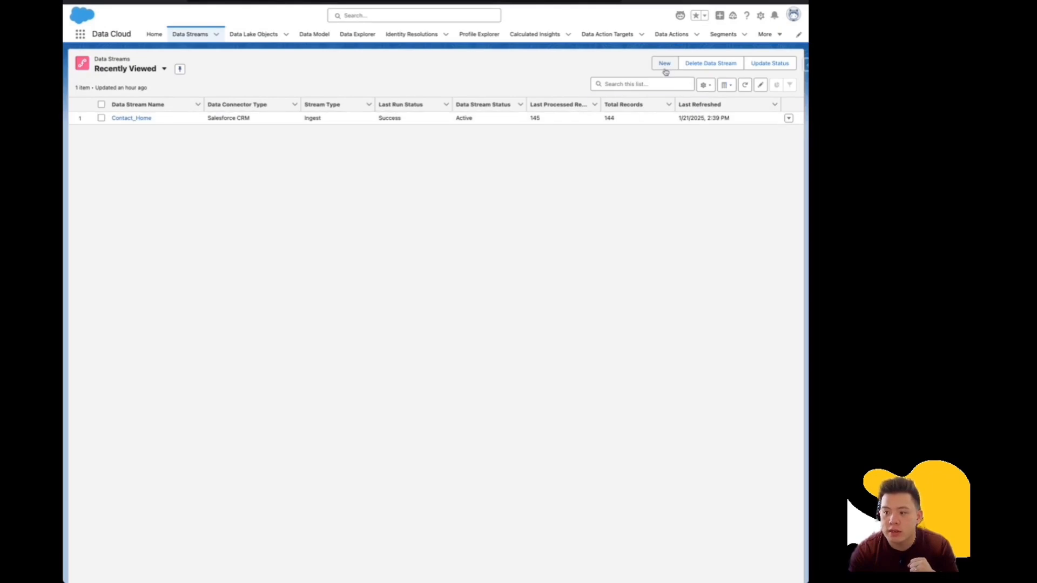
Begin an Amazon S3 data stream on Solvd Contact 2025 with CSV type, ready for File Name.
{"action": "left_click", "coordinate": [665, 67]}
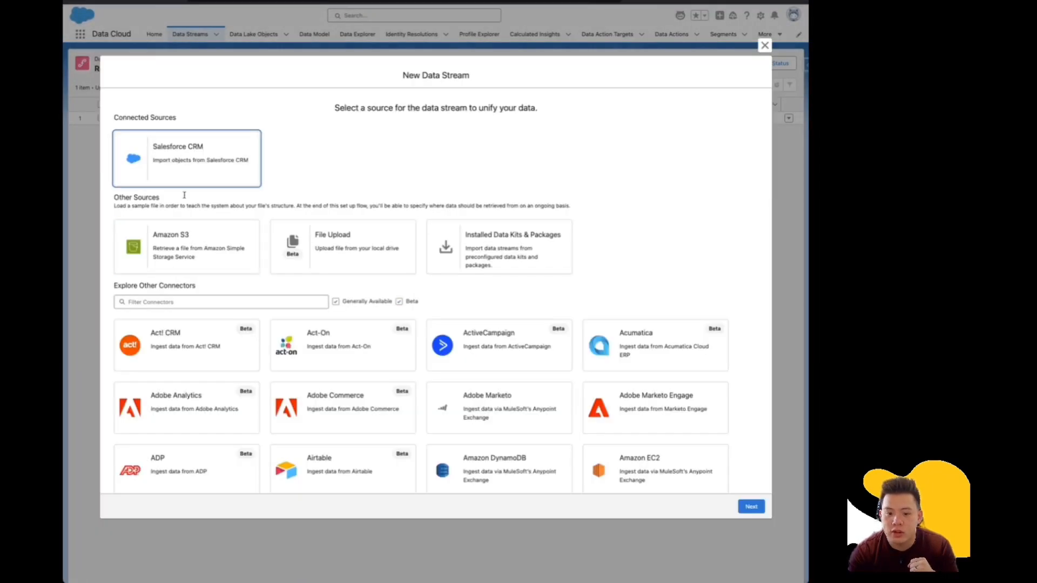
{"action": "left_click", "coordinate": [172, 251]}
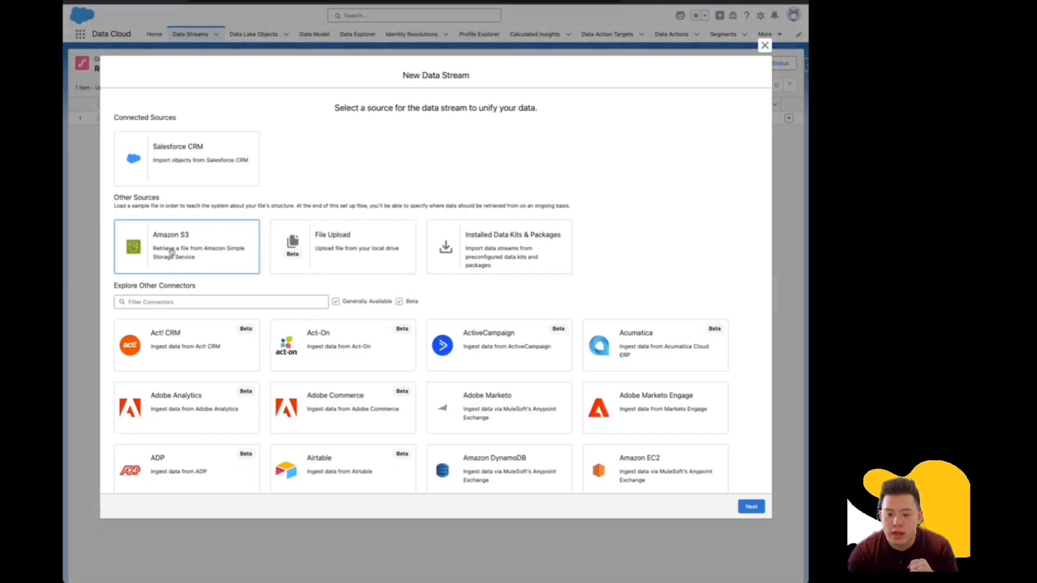
{"action": "left_click", "coordinate": [751, 506]}
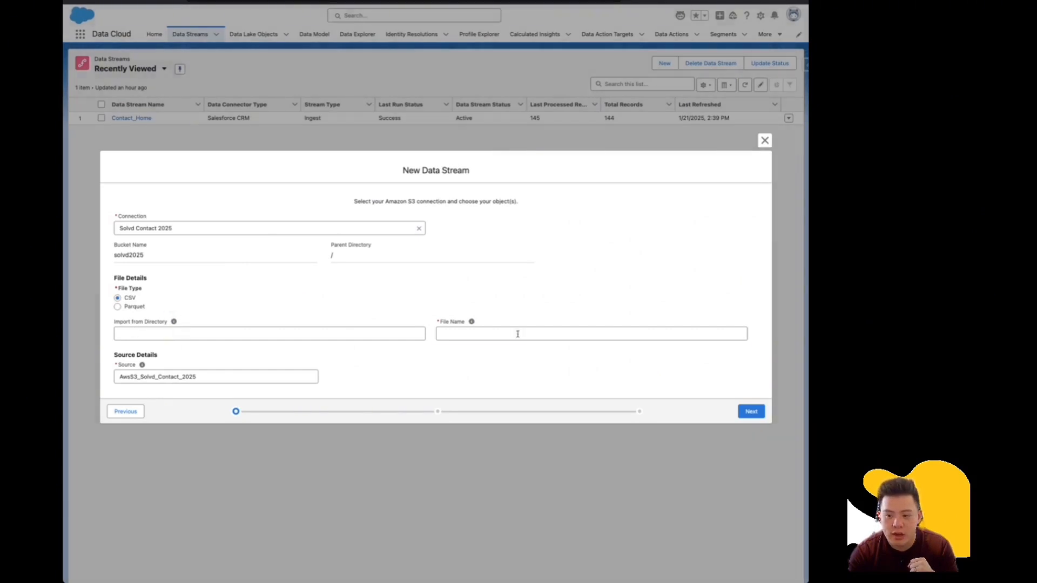
{"action": "left_click", "coordinate": [517, 333]}
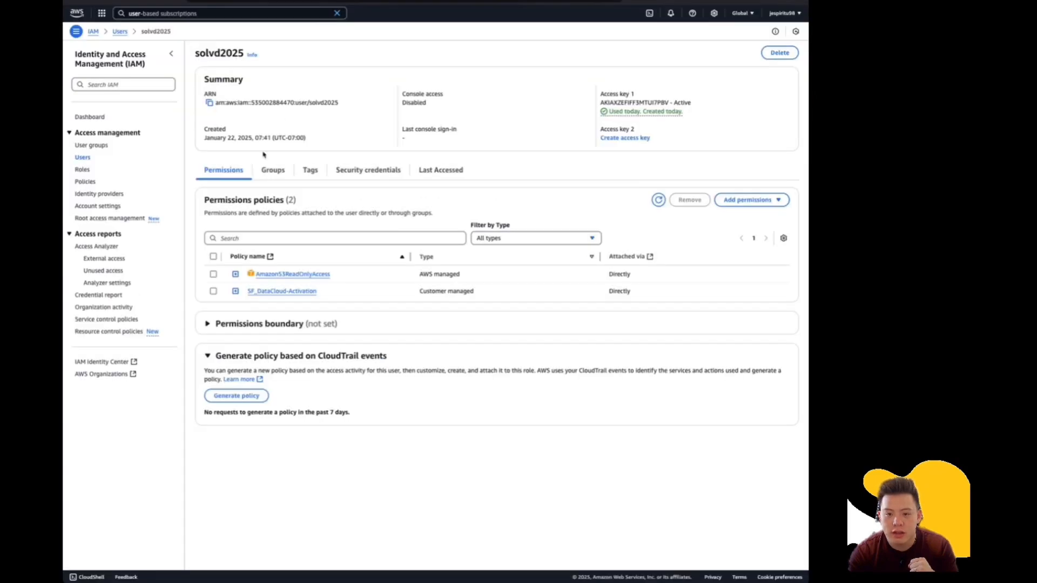
Find the solvd2025 bucket in S3 and copy the file name SOLVD Customer Profiles.csv.
{"action": "left_click", "coordinate": [162, 14]}
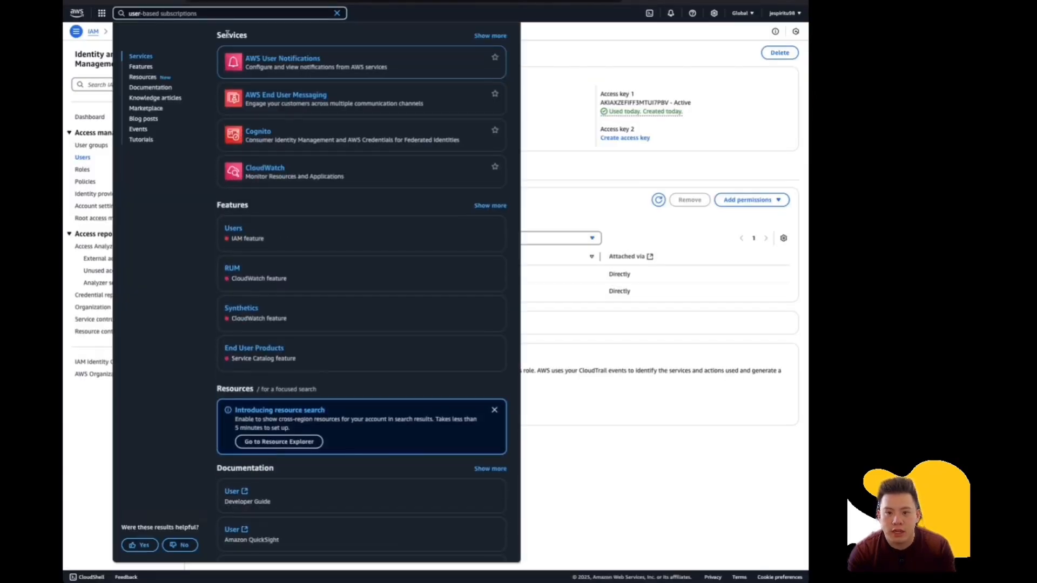
{"action": "type", "text": "s3"}
{"action": "double_click", "coordinate": [190, 17]}
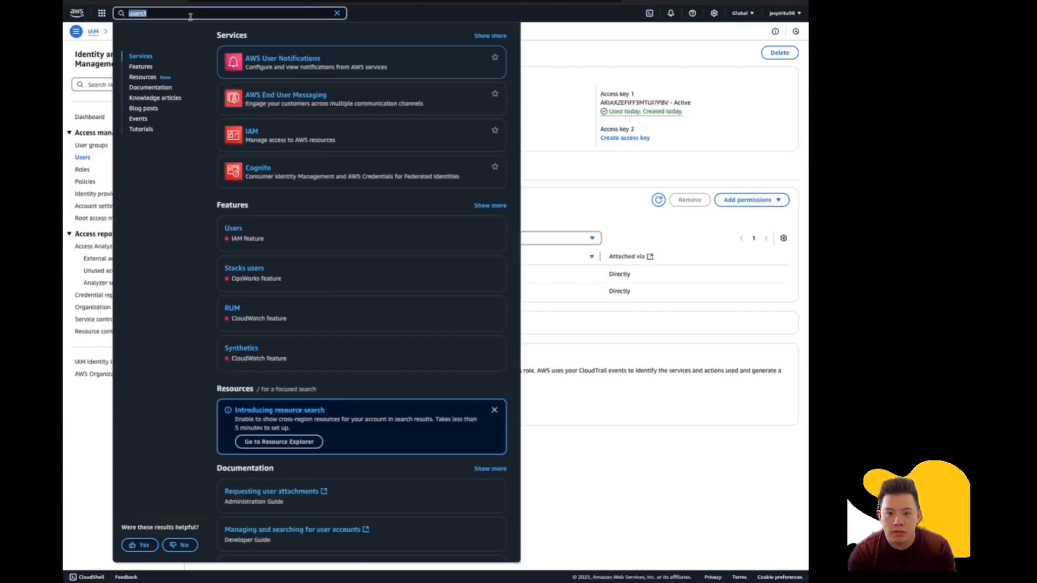
{"action": "type", "text": "s3"}
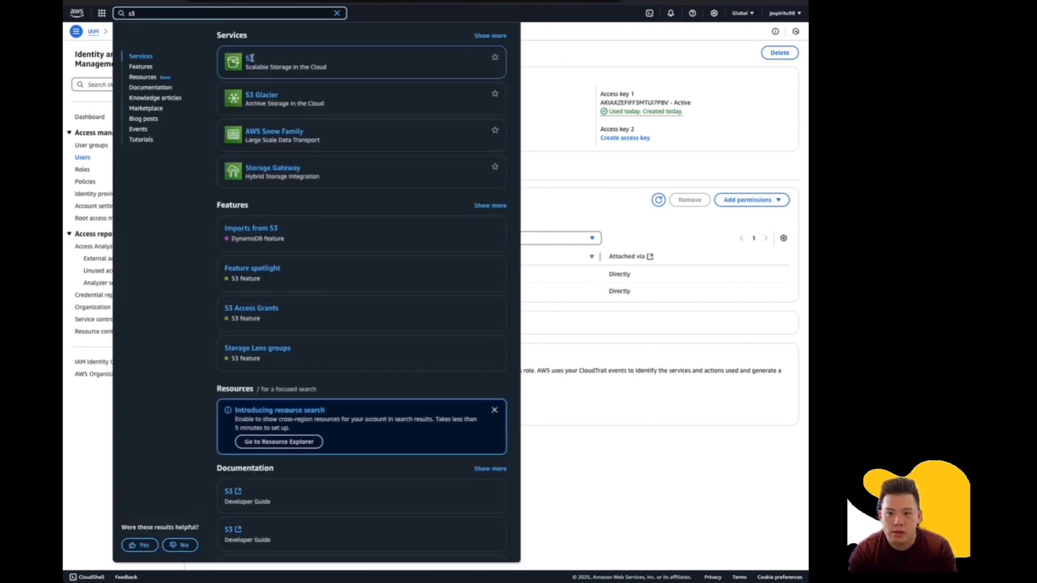
{"action": "left_click", "coordinate": [258, 64]}
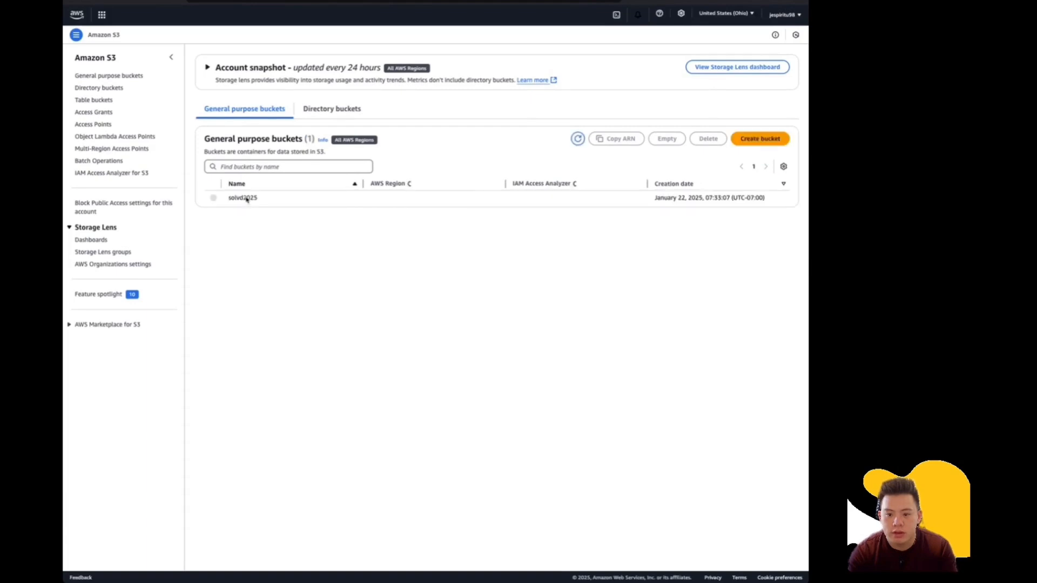
{"action": "left_click", "coordinate": [244, 198]}
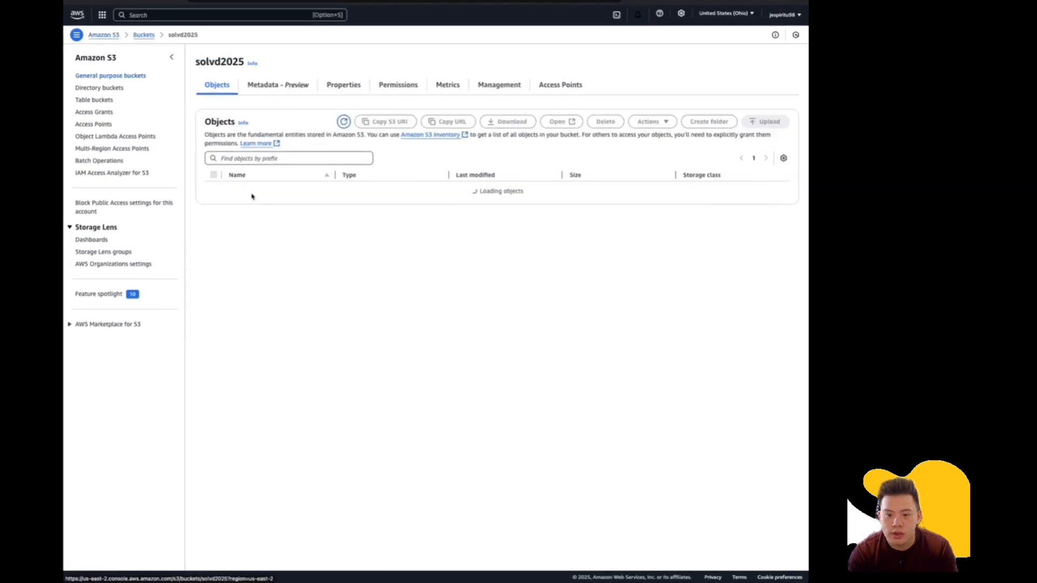
{"action": "left_click_drag", "start_coordinate": [331, 194], "coordinate": [240, 195]}
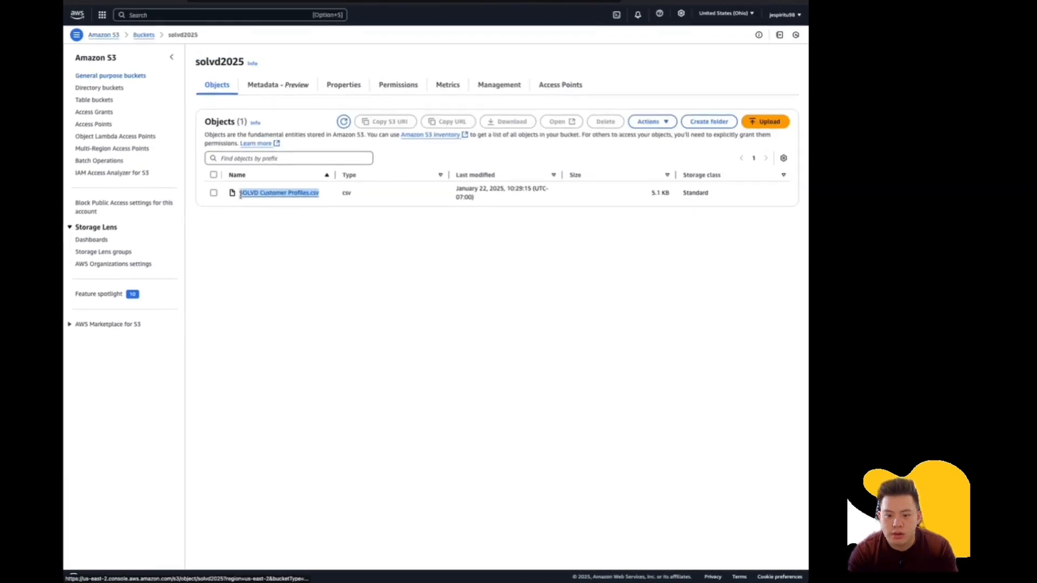
{"action": "key", "text": "super+c"}
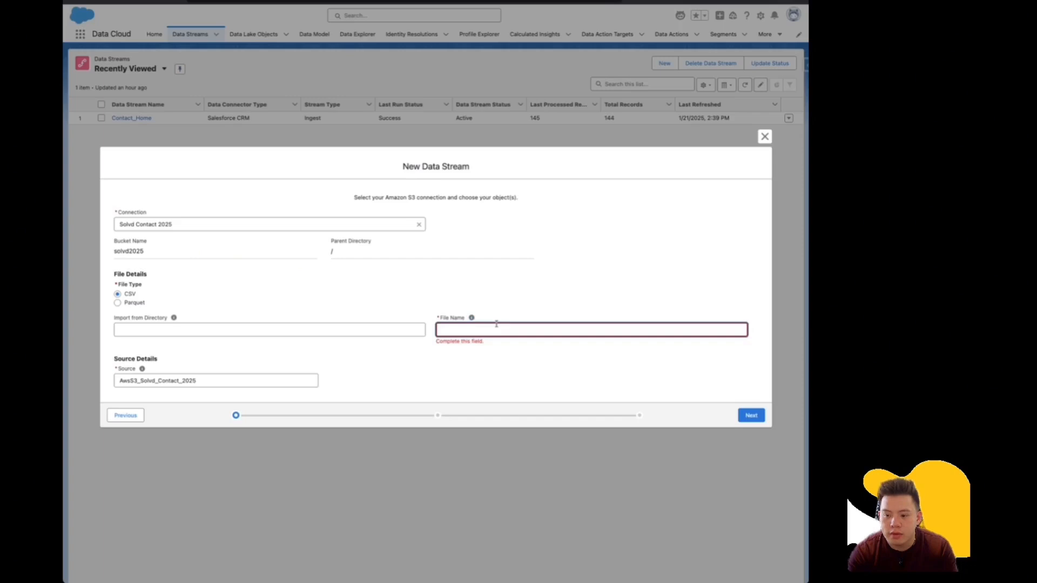
Point the stream at SOLVD Customer Profiles.csv and move on to the data lake object setup.
{"action": "left_click", "coordinate": [496, 327]}
{"action": "key", "text": "super+v"}
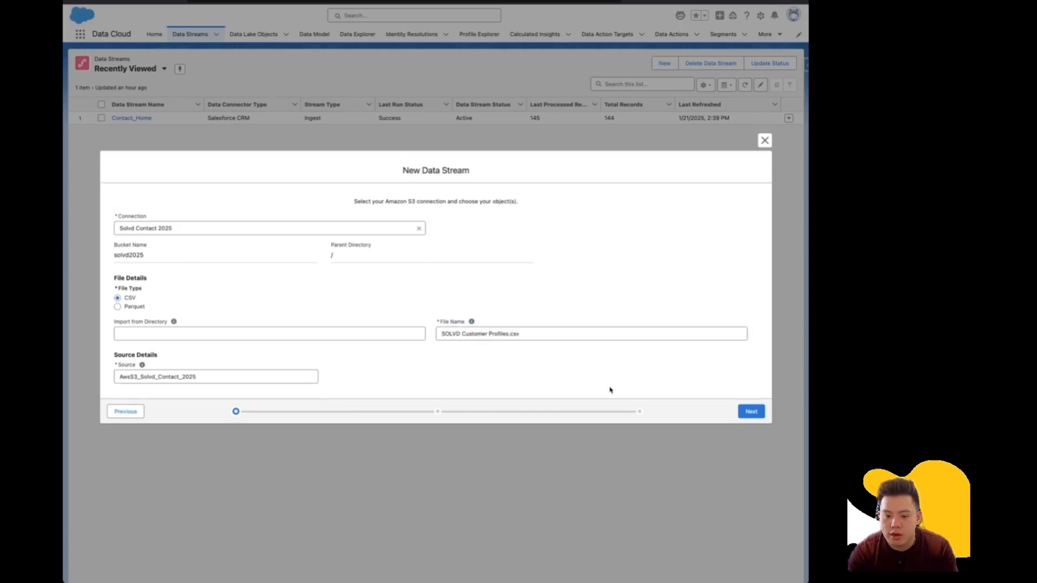
{"action": "left_click", "coordinate": [747, 413]}
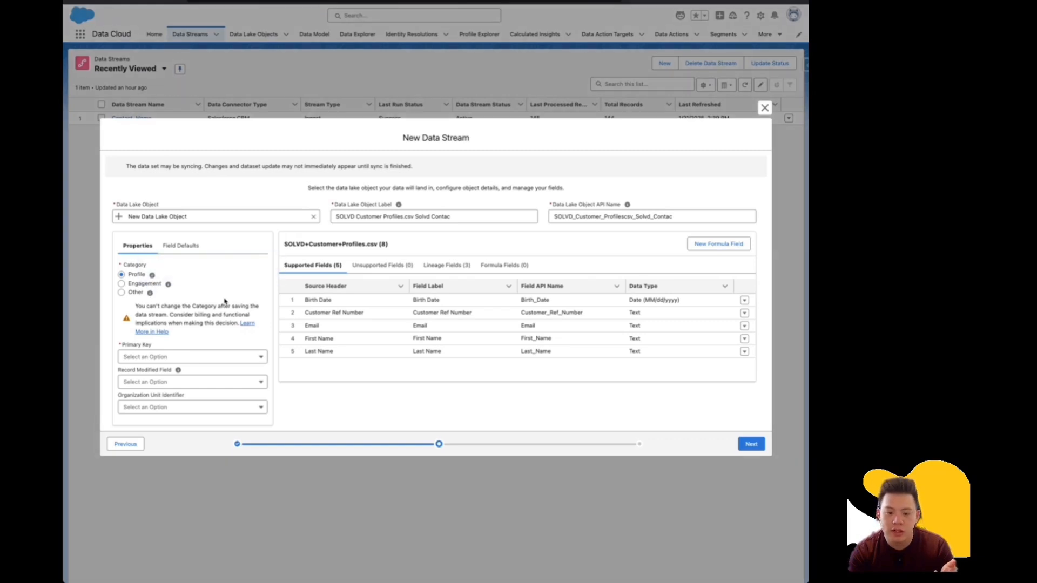
Make Customer Ref Number the primary key and start a new formula field.
{"action": "left_click", "coordinate": [195, 355]}
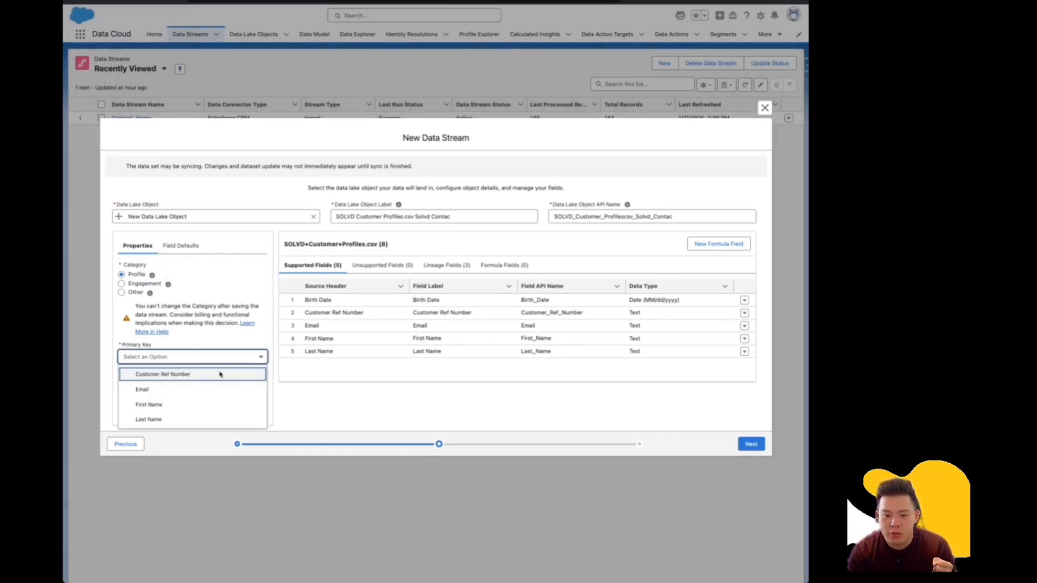
{"action": "left_click", "coordinate": [188, 376]}
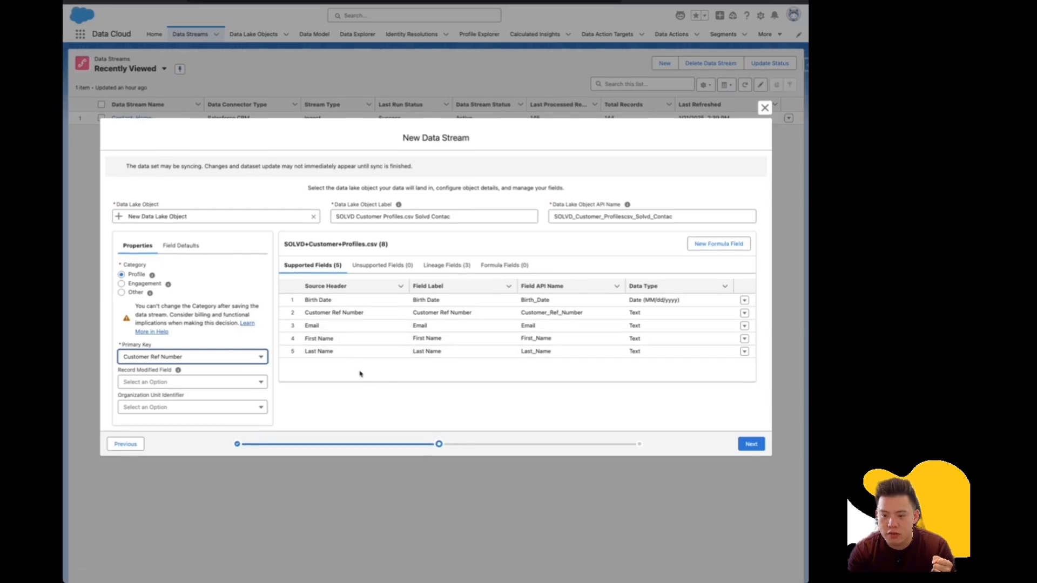
{"action": "left_click", "coordinate": [508, 265]}
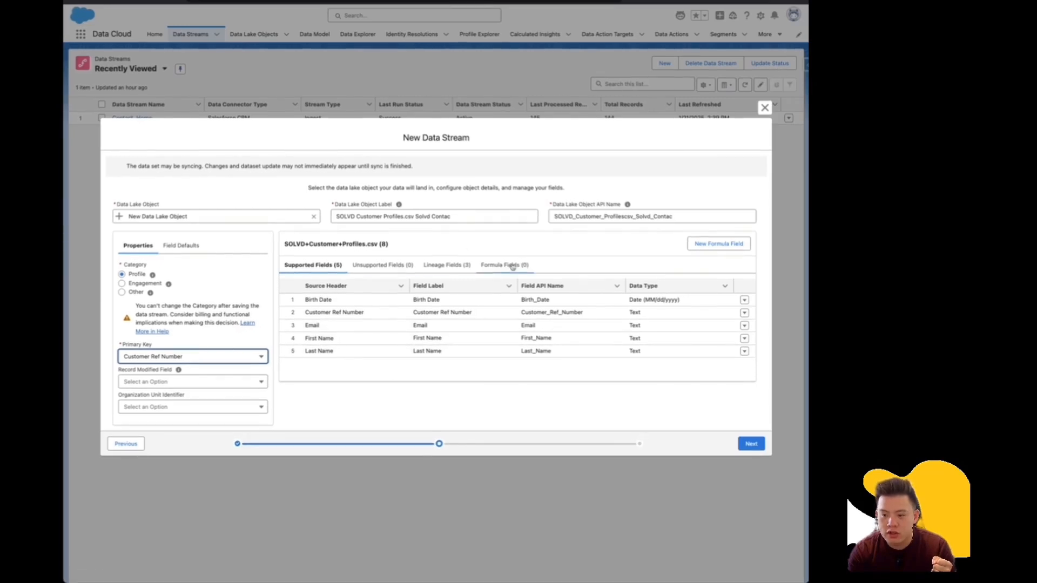
{"action": "left_click", "coordinate": [716, 245]}
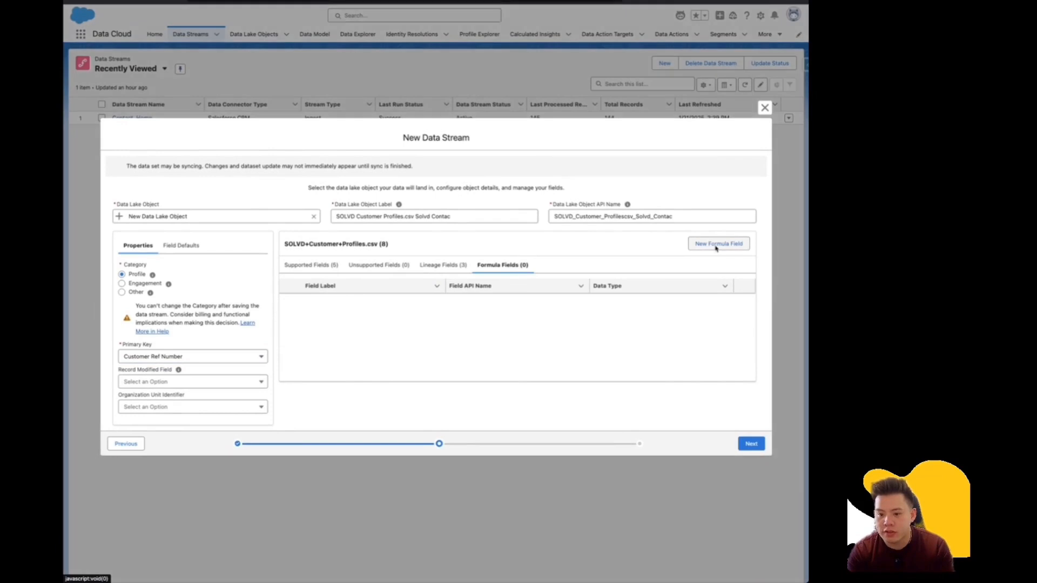
Label the formula field Name with return type Text.
{"action": "left_click", "coordinate": [345, 288]}
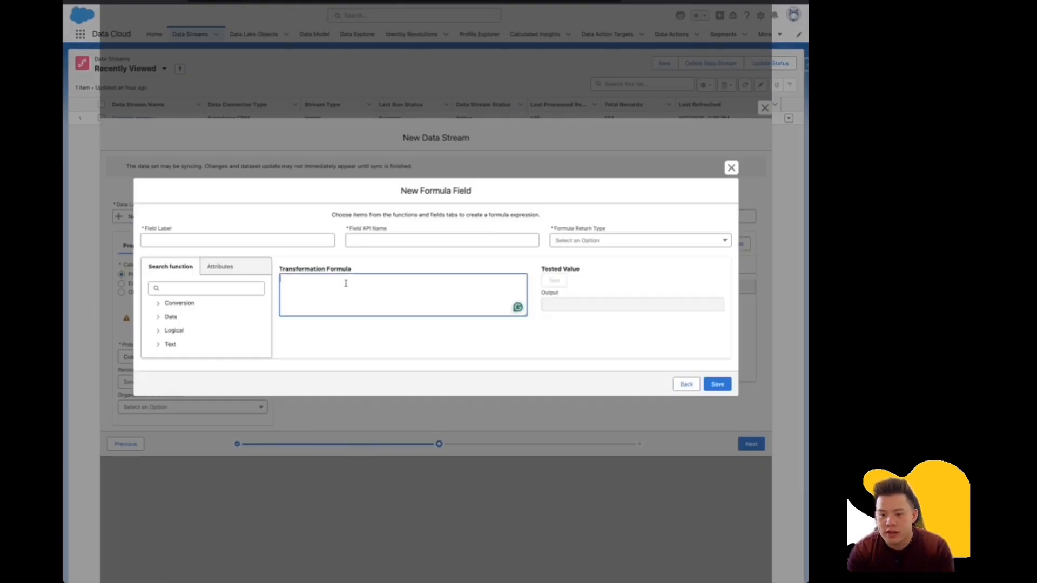
{"action": "left_click", "coordinate": [209, 242]}
{"action": "type", "text": "Name"}
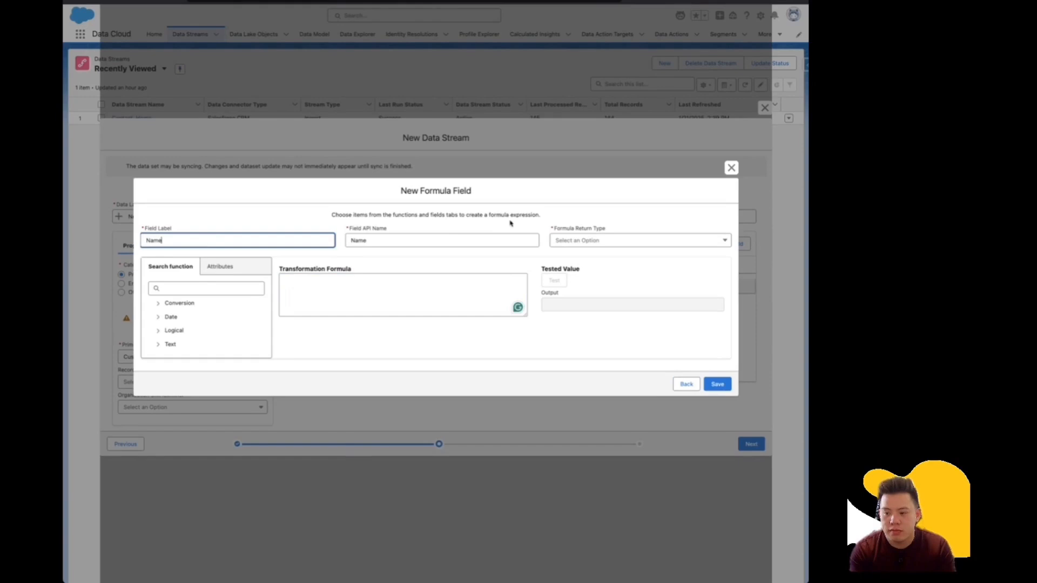
{"action": "left_click", "coordinate": [572, 245]}
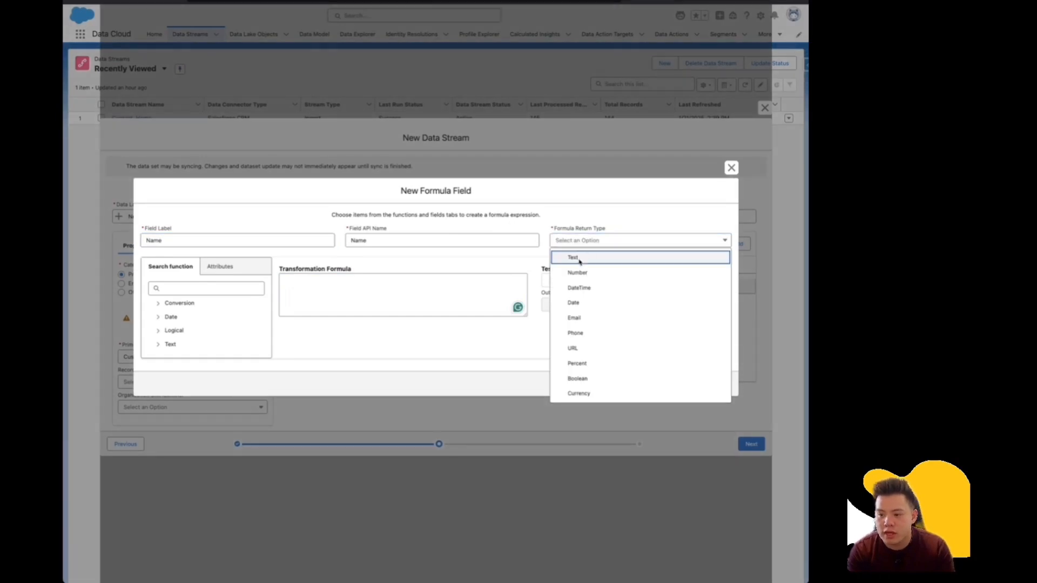
{"action": "left_click", "coordinate": [579, 261]}
Build the formula sourceField['First Name'] + ' ' + sourceField['Last Name'].
{"action": "left_click", "coordinate": [382, 282]}
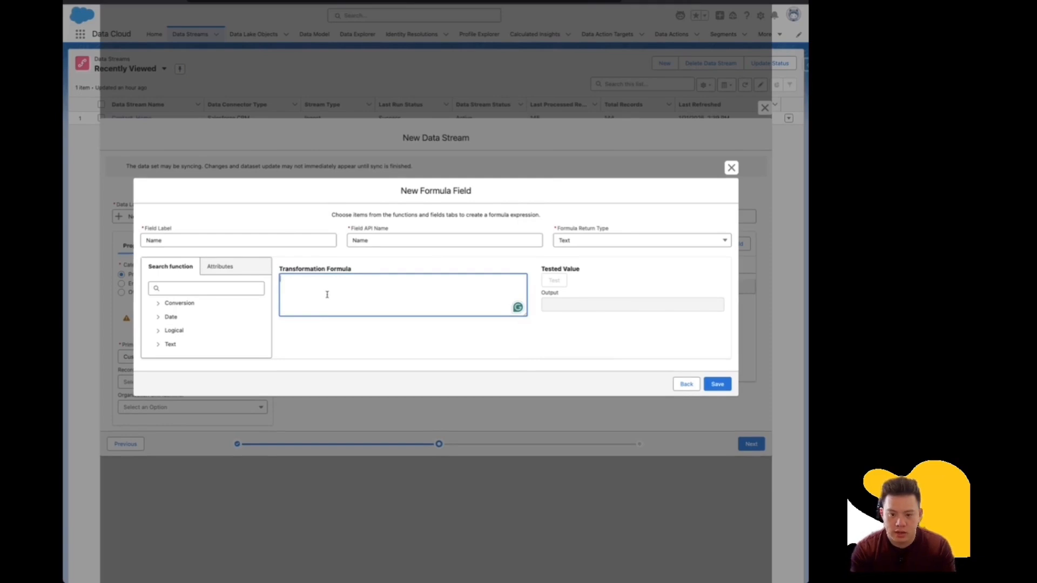
{"action": "left_click", "coordinate": [219, 266]}
{"action": "left_click", "coordinate": [195, 314]}
{"action": "left_click", "coordinate": [382, 271]}
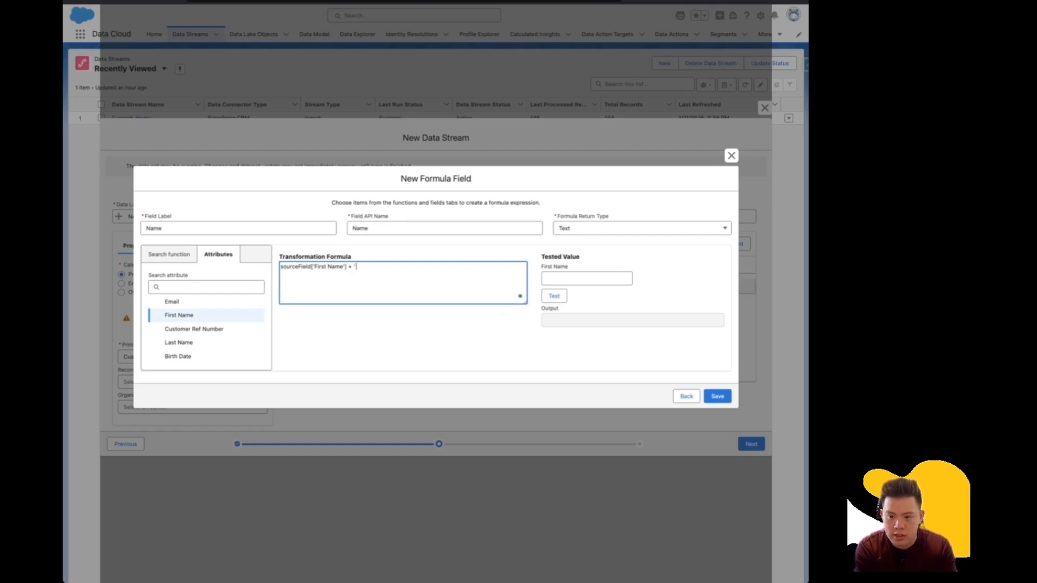
{"action": "type", "text": "+ ' '"}
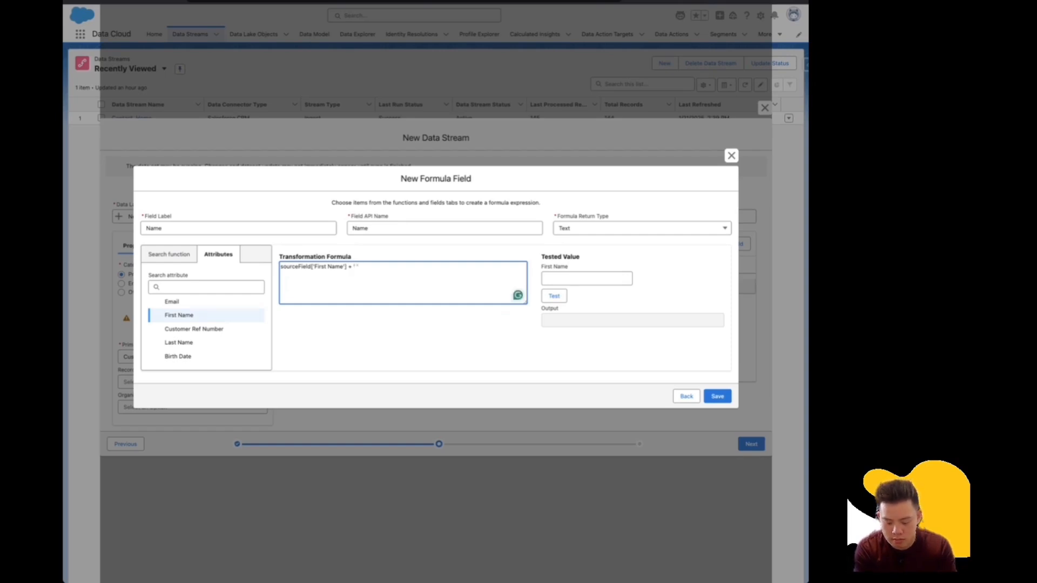
{"action": "type", "text": " +"}
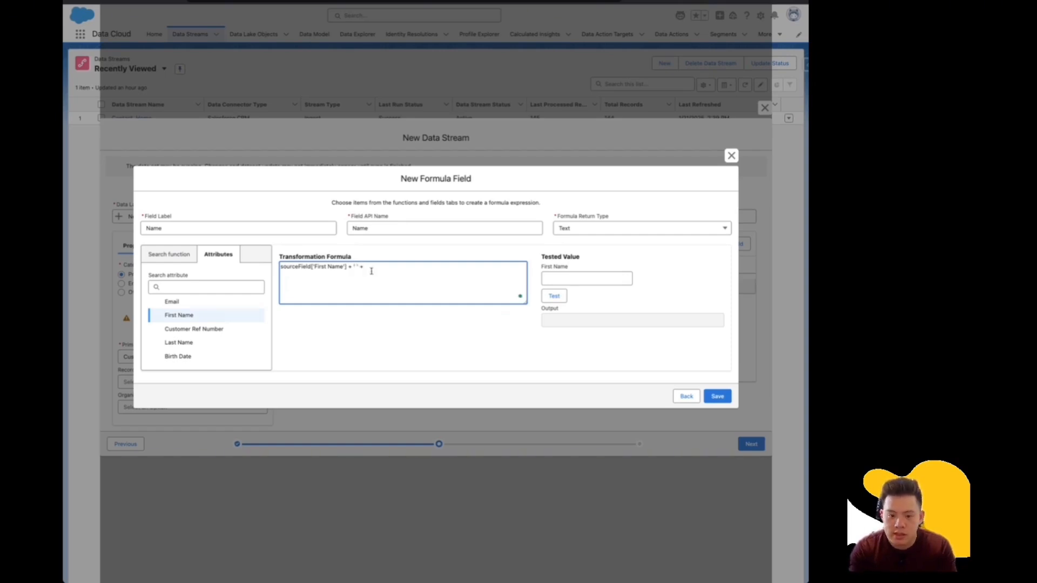
{"action": "left_click", "coordinate": [178, 342]}
Test the formula with a sample first and last name, then save the Name field.
{"action": "left_click", "coordinate": [572, 278]}
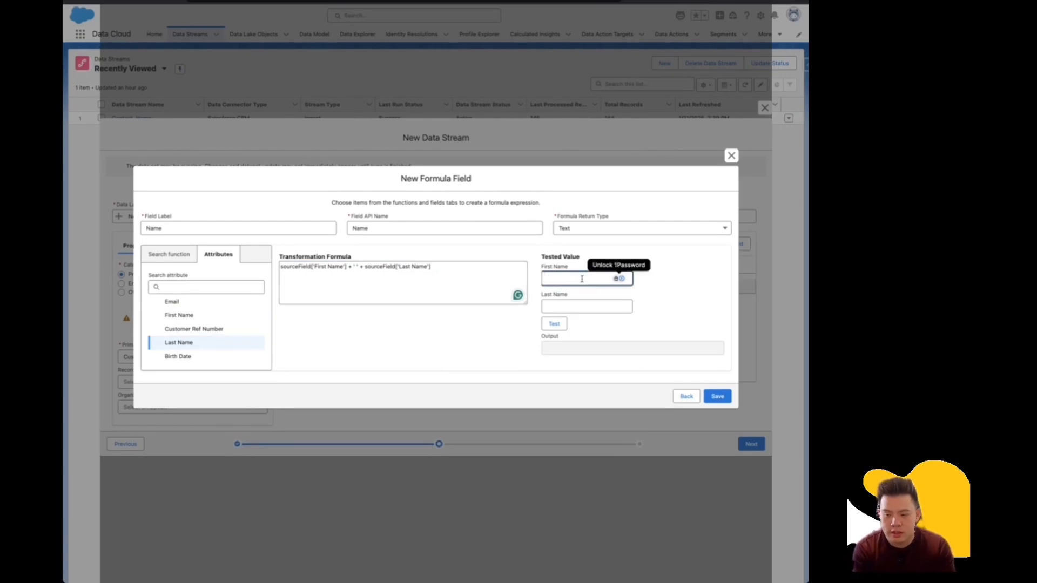
{"action": "type", "text": "Josepoh"}
{"action": "key", "text": "Tab"}
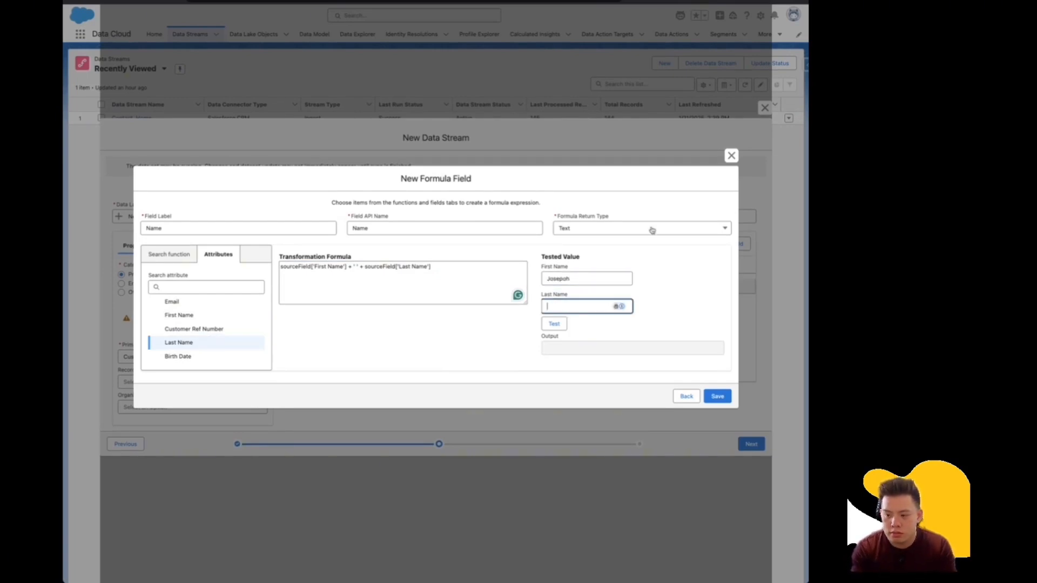
{"action": "type", "text": "Solvd"}
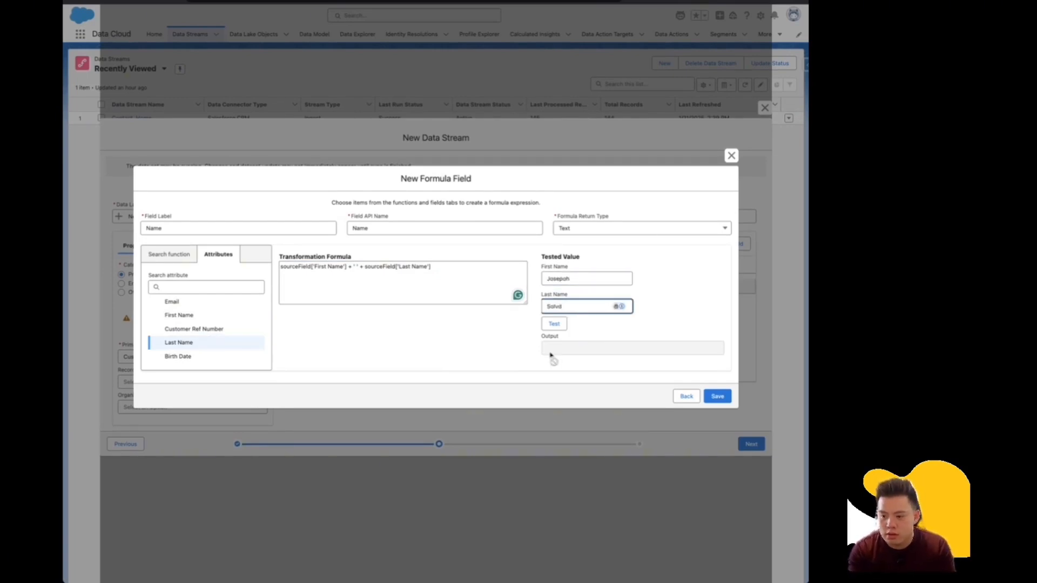
{"action": "left_click", "coordinate": [554, 323]}
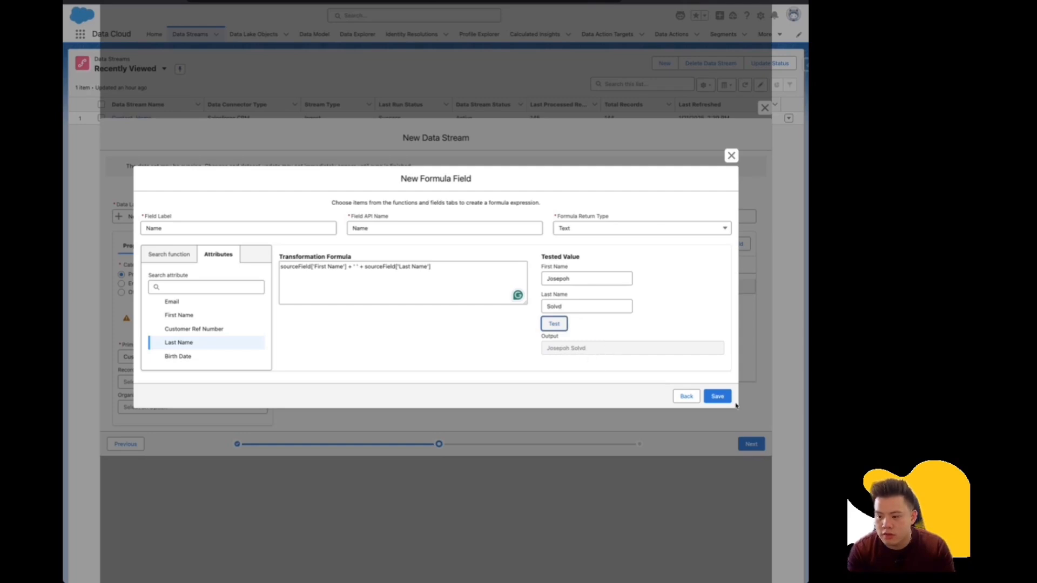
{"action": "left_click", "coordinate": [717, 397]}
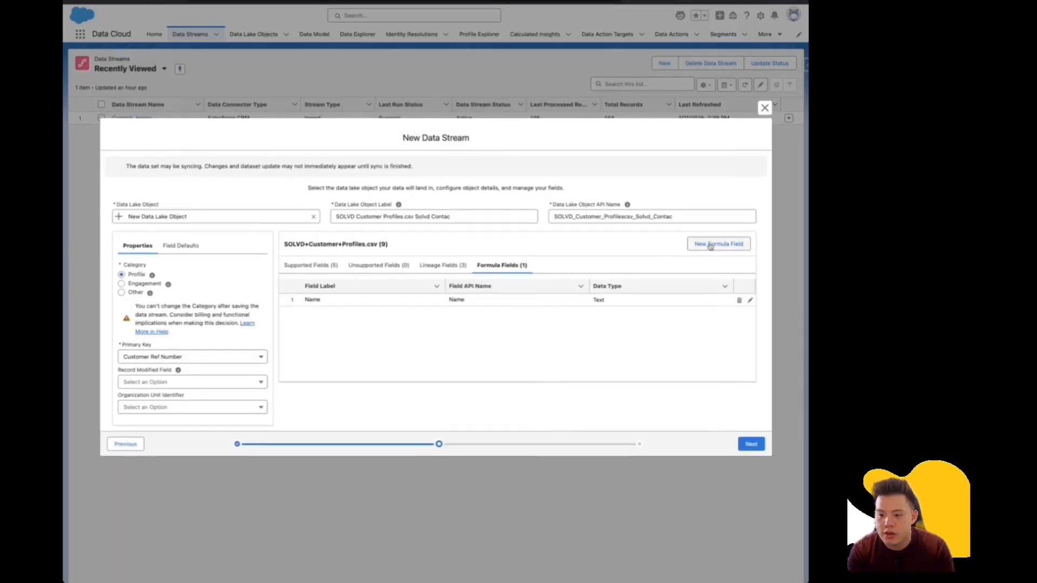
{"action": "left_click", "coordinate": [294, 264]}
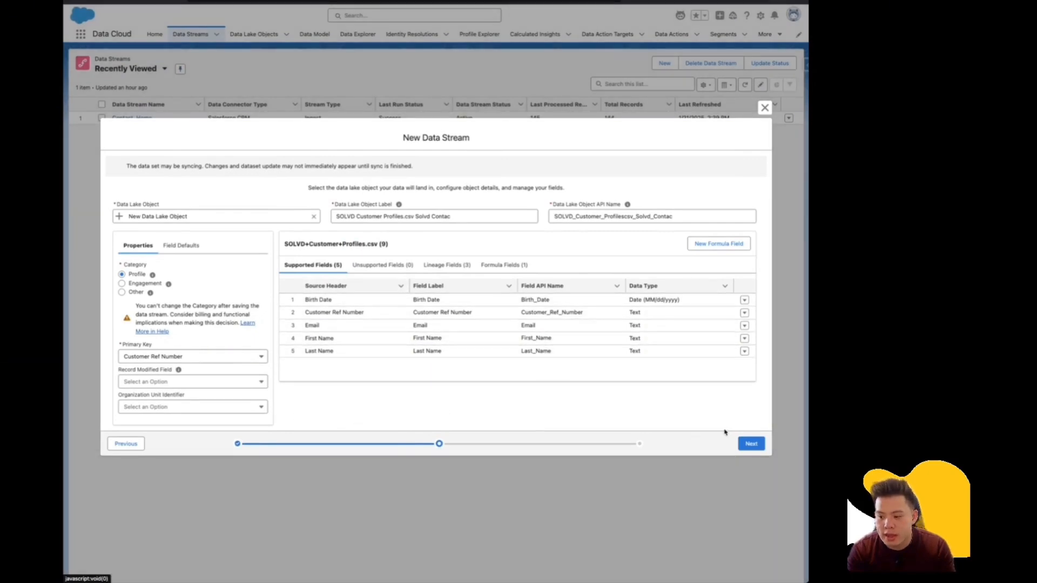
Keep the refresh frequency at None and deploy the customer profiles data stream.
{"action": "left_click", "coordinate": [751, 444]}
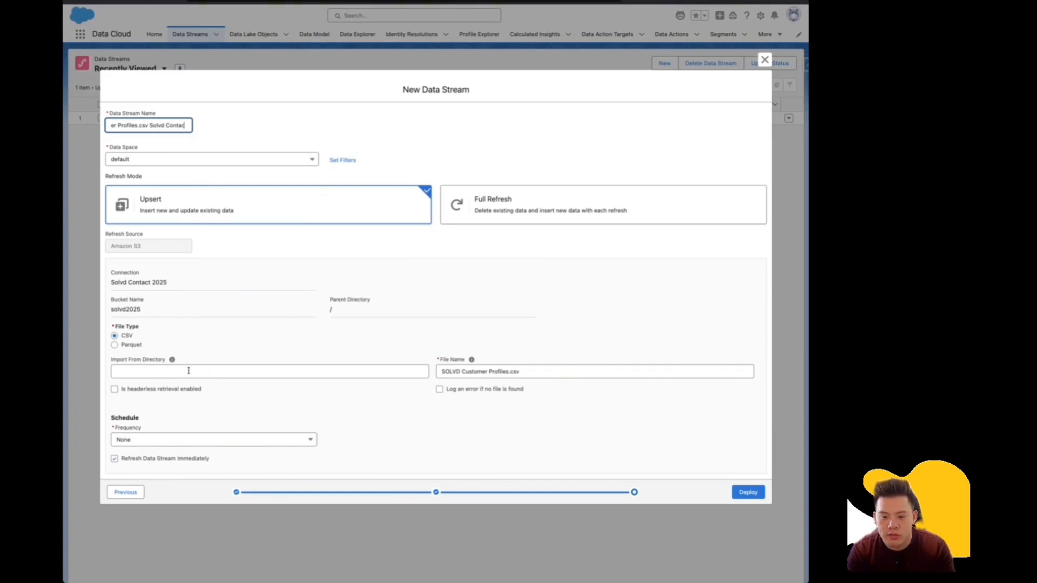
{"action": "left_click", "coordinate": [277, 445]}
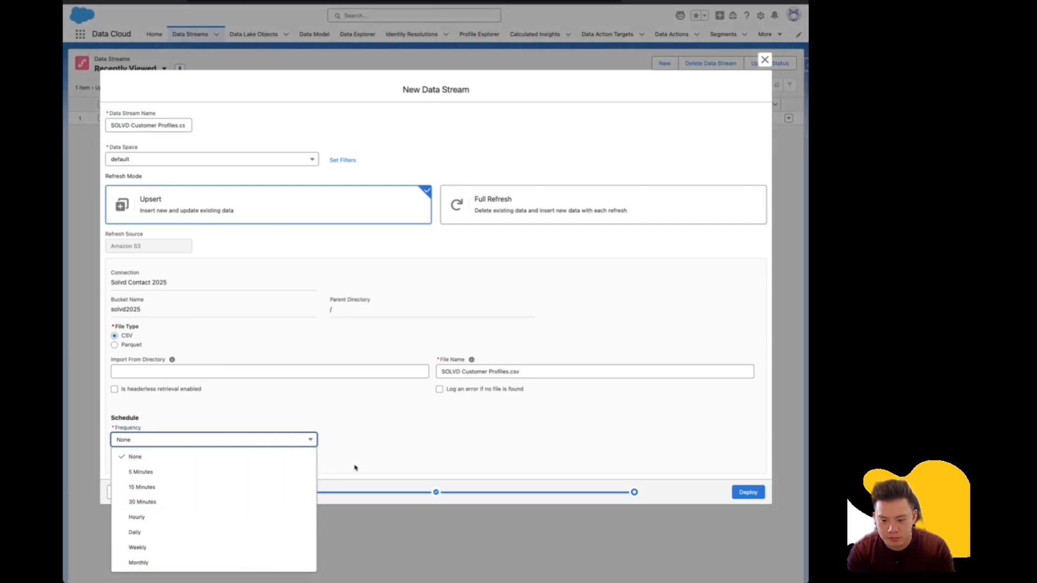
{"action": "left_click", "coordinate": [327, 437]}
{"action": "left_click", "coordinate": [246, 446]}
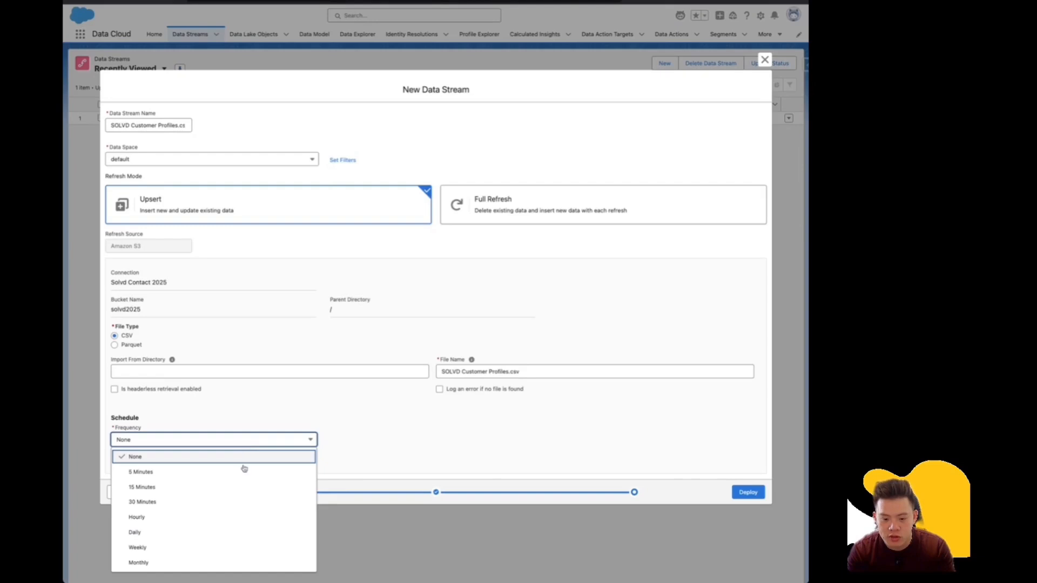
{"action": "left_click", "coordinate": [368, 441]}
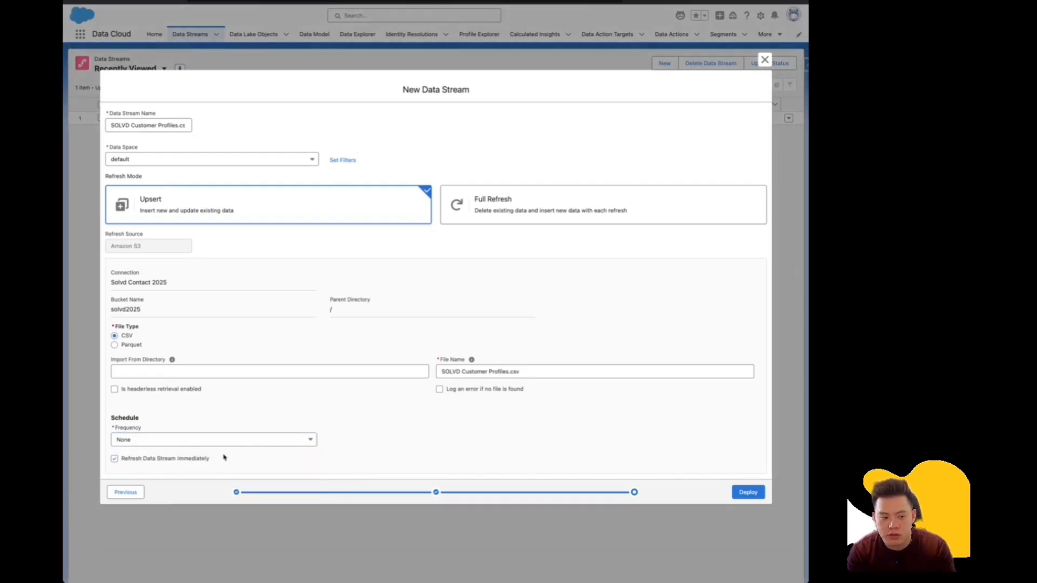
{"action": "left_click", "coordinate": [748, 492]}
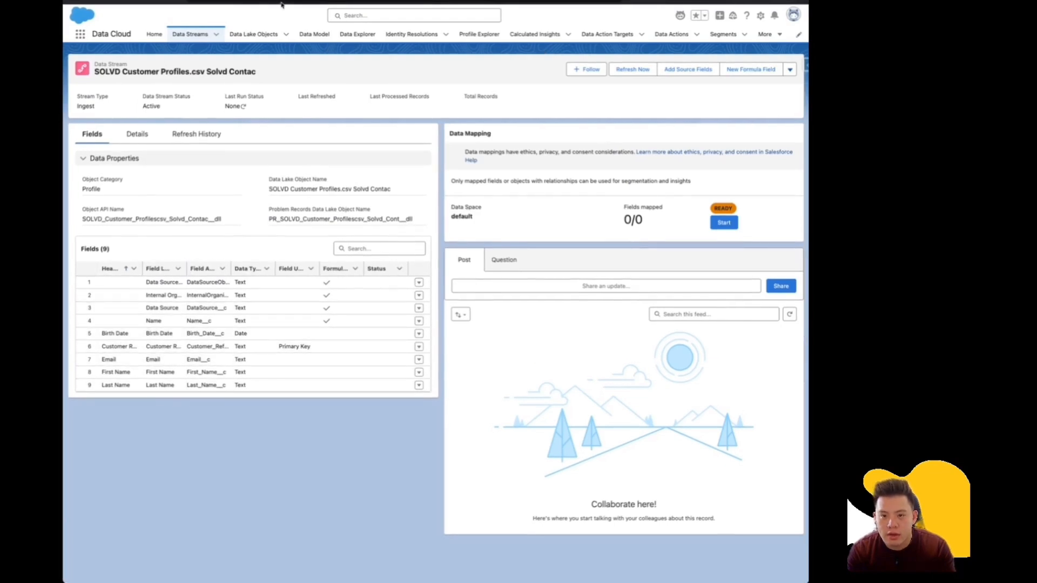
Show the Data Lake Objects list with the new customer profiles object.
{"action": "left_click", "coordinate": [254, 34]}
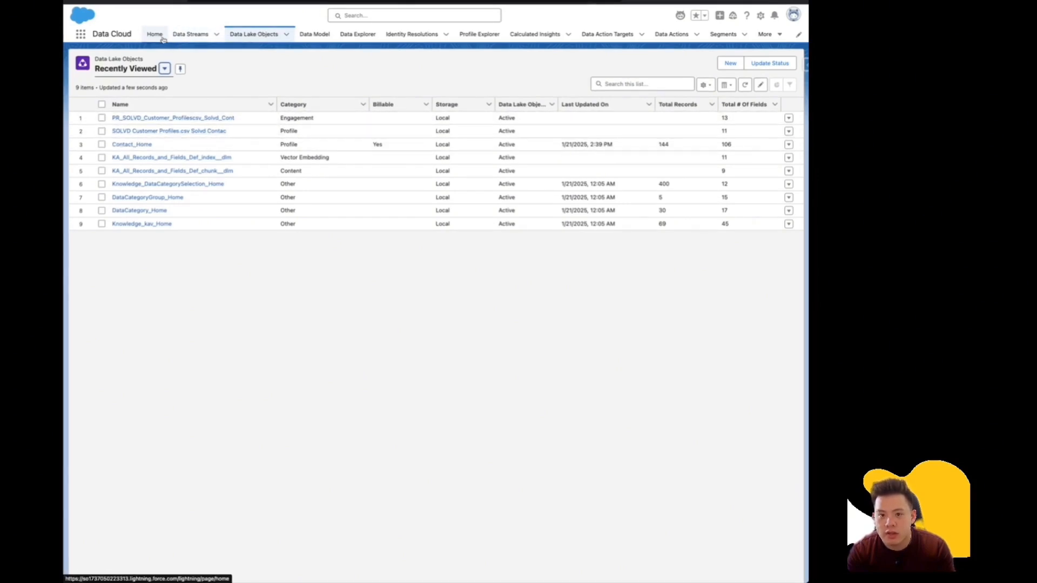
Check the new stream's Pending status in Data Streams, then view the Data Model objects.
{"action": "left_click", "coordinate": [187, 35]}
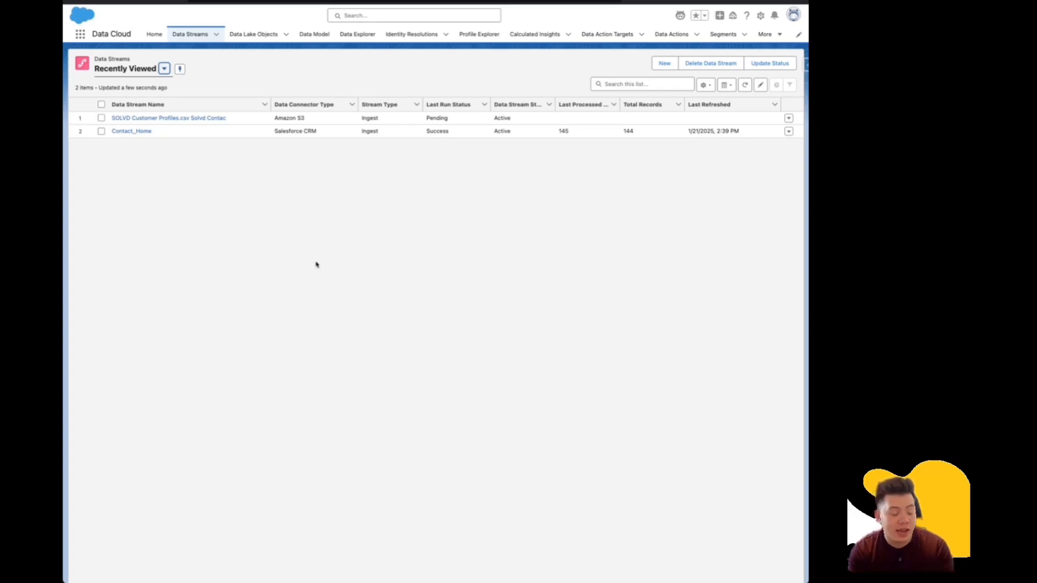
{"action": "left_click", "coordinate": [313, 34]}
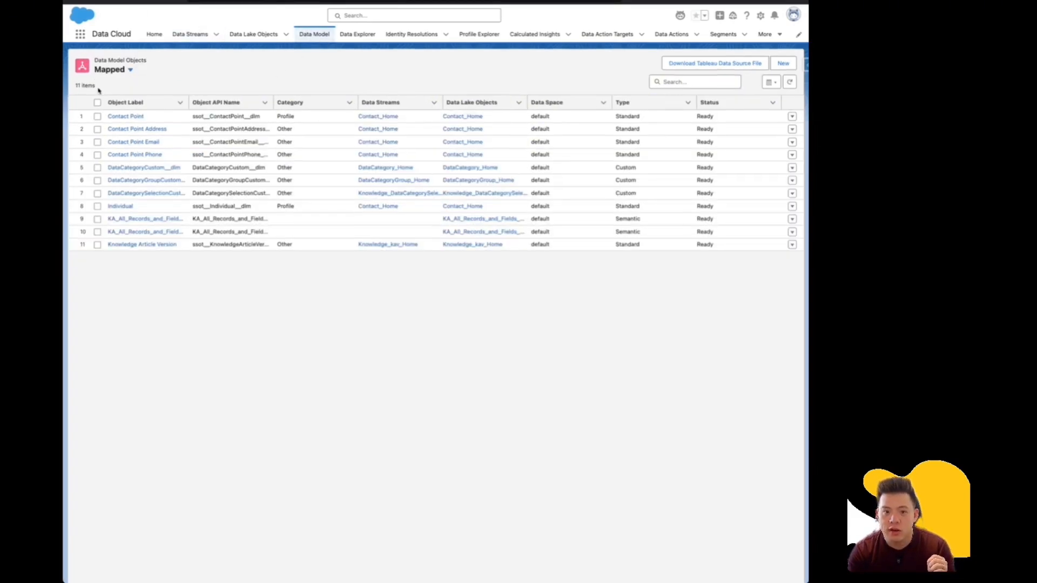